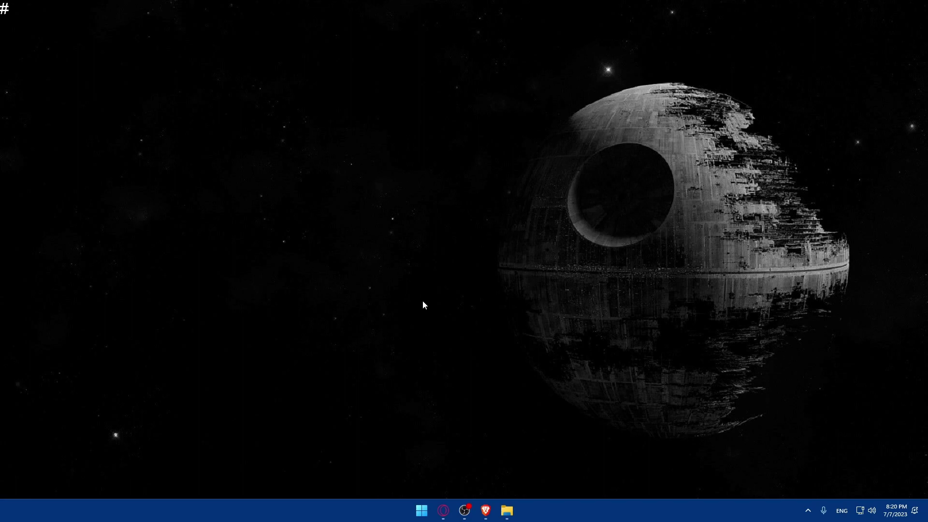
Restore the browser window showing the Elementor #28 page editor
click(486, 511)
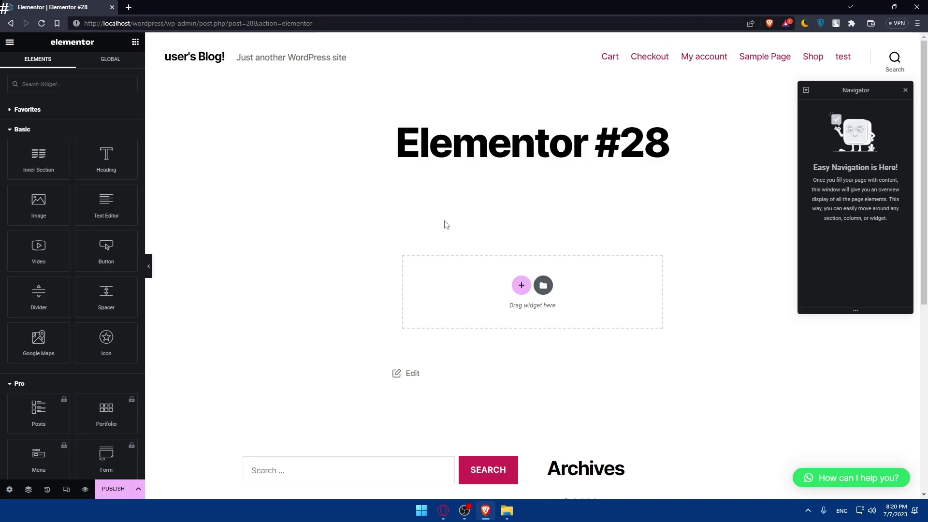
click(50, 408)
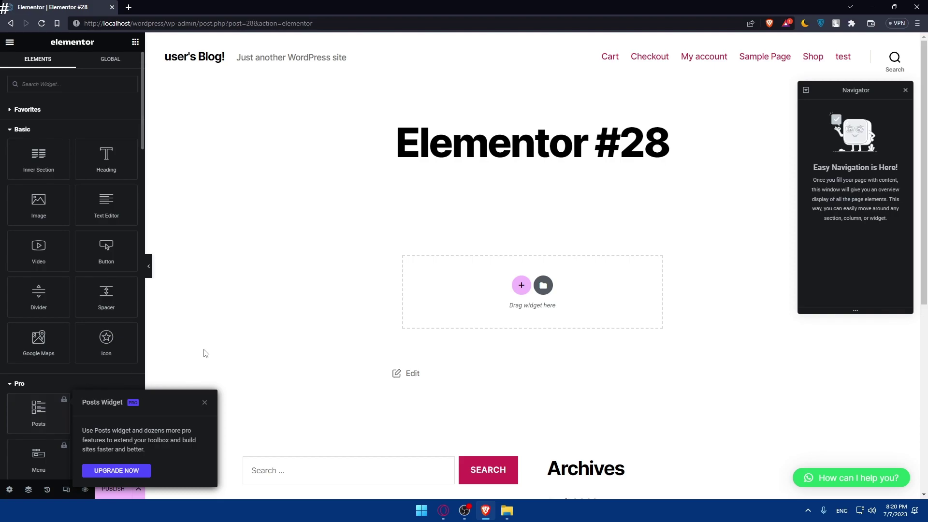
click(120, 467)
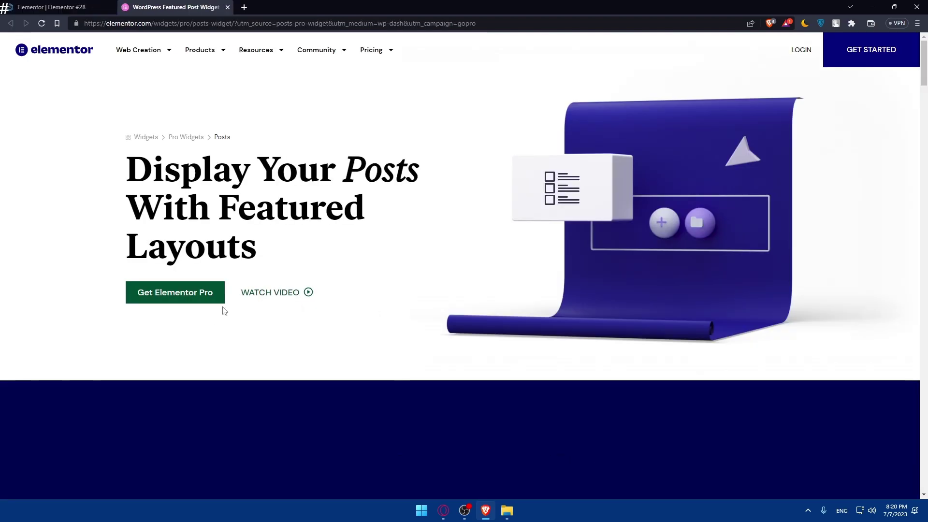
click(220, 300)
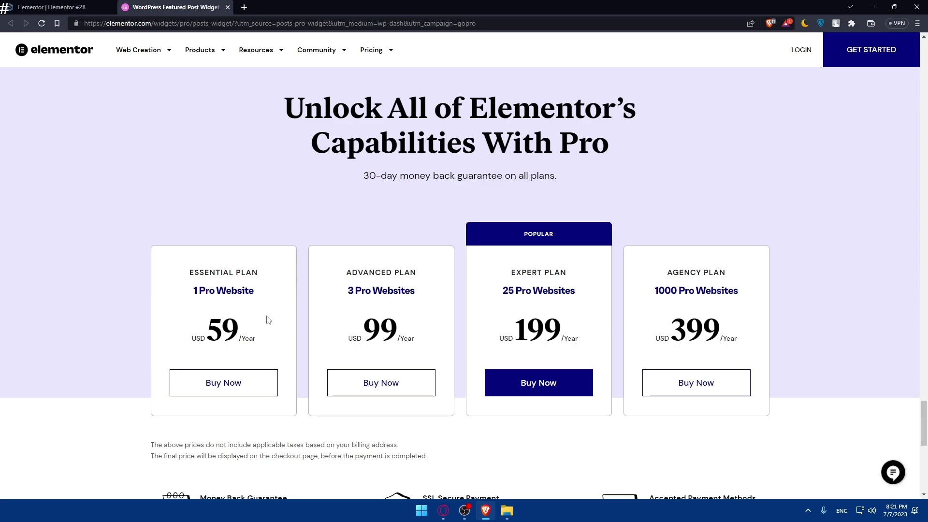
click(227, 6)
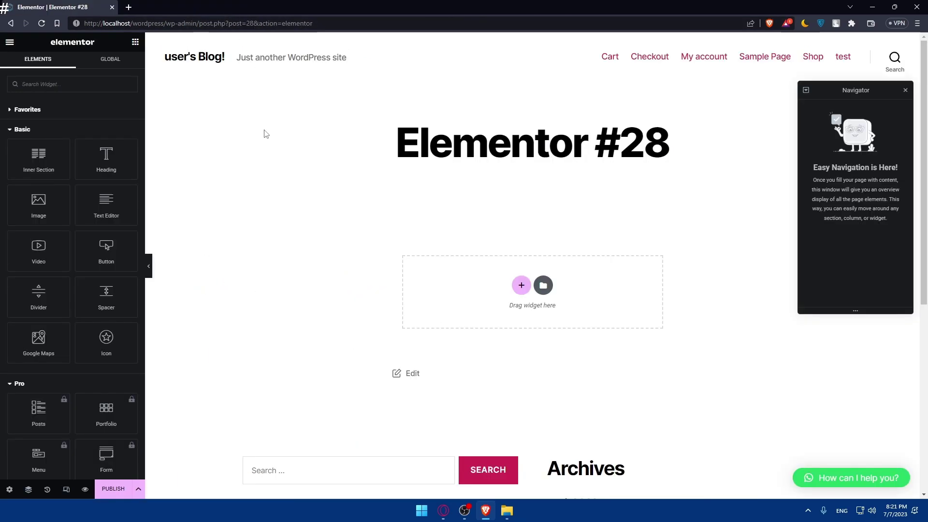
scroll(197, 258, down, 2)
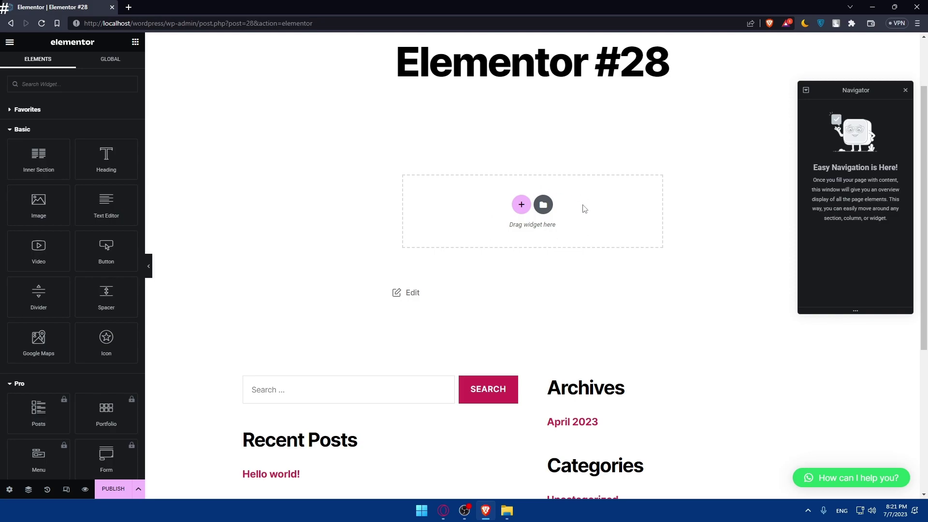
click(521, 204)
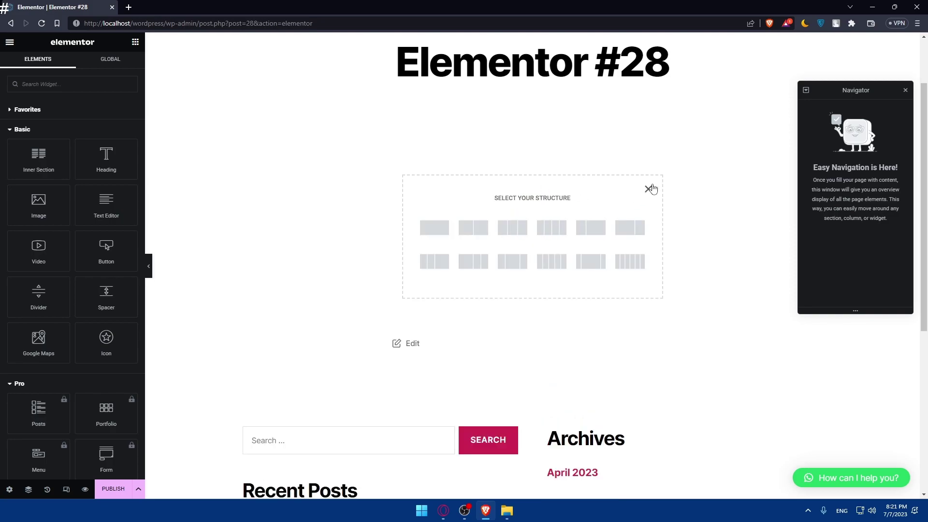
click(648, 189)
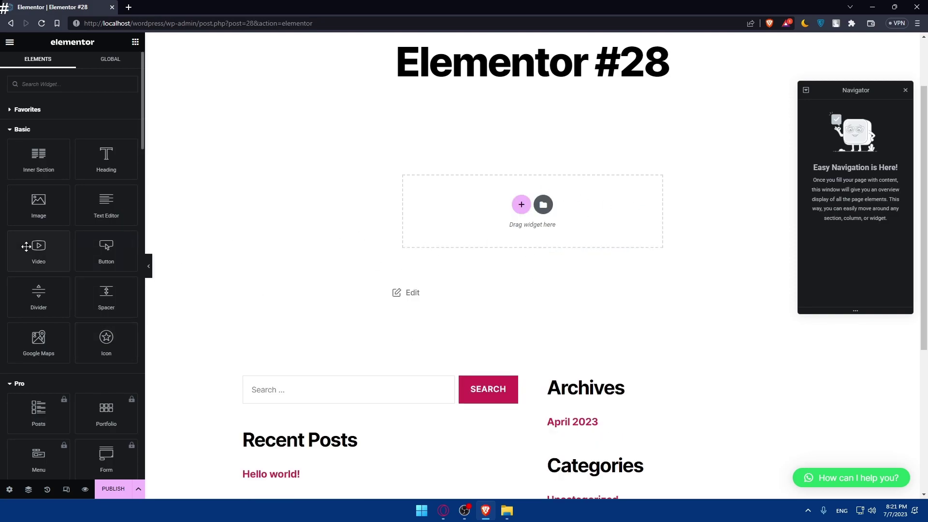
Add a Video widget to the empty page and set its source to Self Hosted
drag(35, 249, 510, 219)
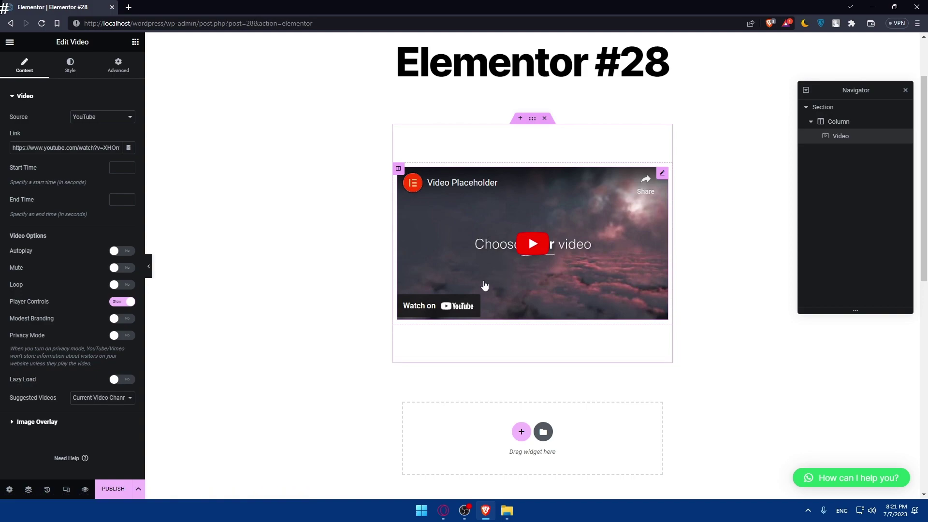
mouse_move(108, 150)
mouse_down()
mouse_move(53, 147)
mouse_move(111, 147)
mouse_up()
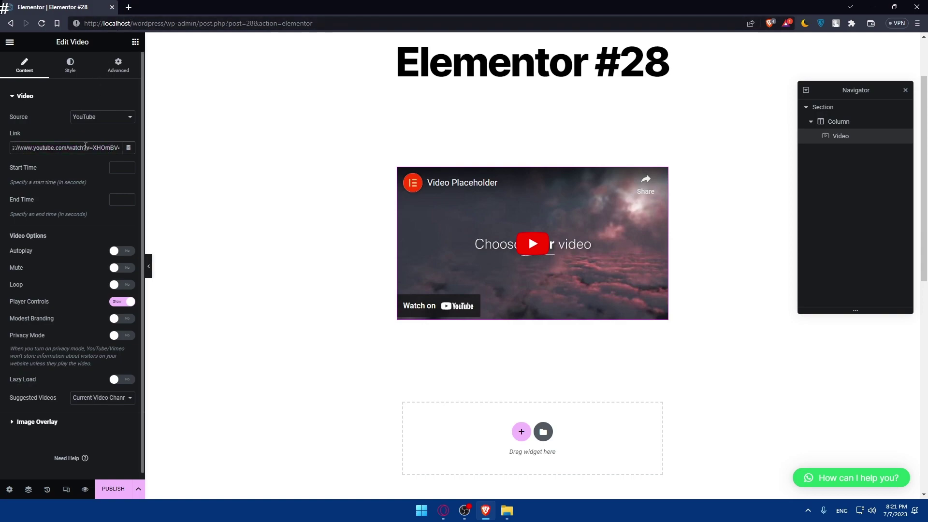
click(92, 116)
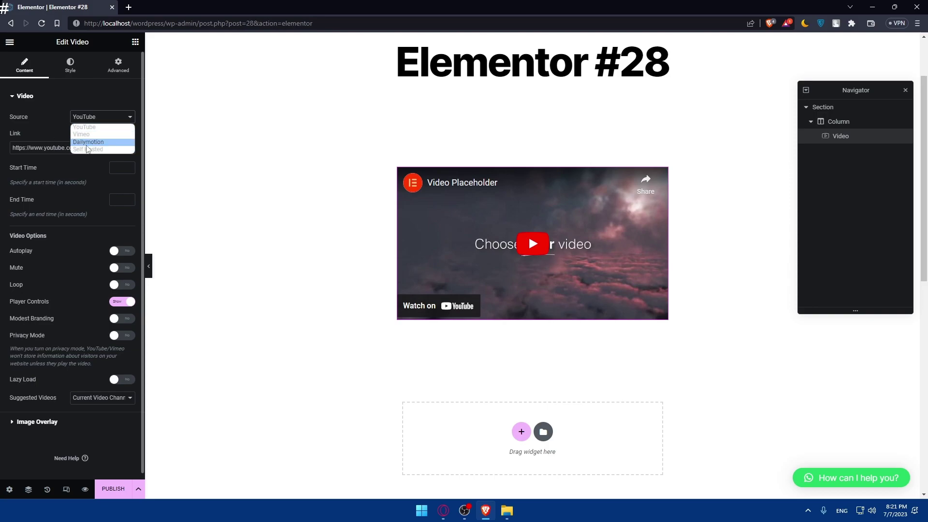
click(87, 148)
click(72, 186)
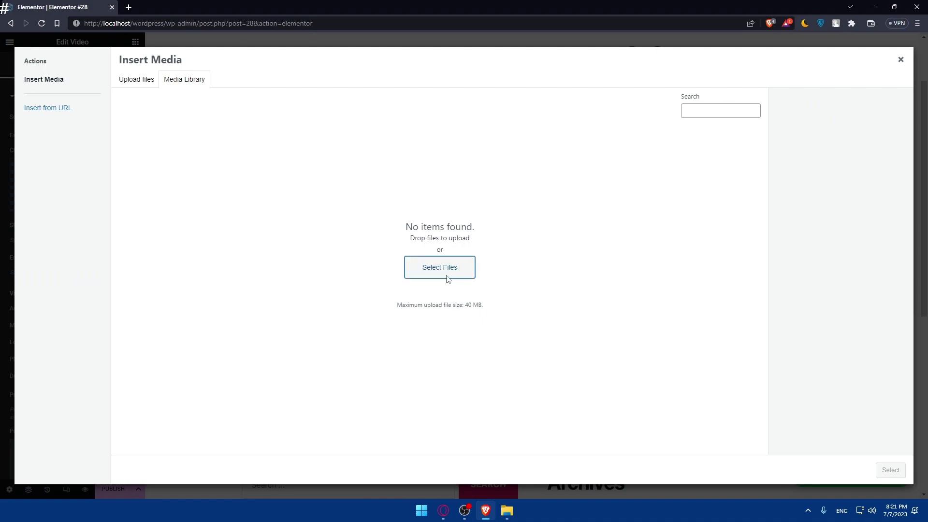
click(425, 269)
scroll(439, 232, down, 5)
scroll(439, 231, down, 1)
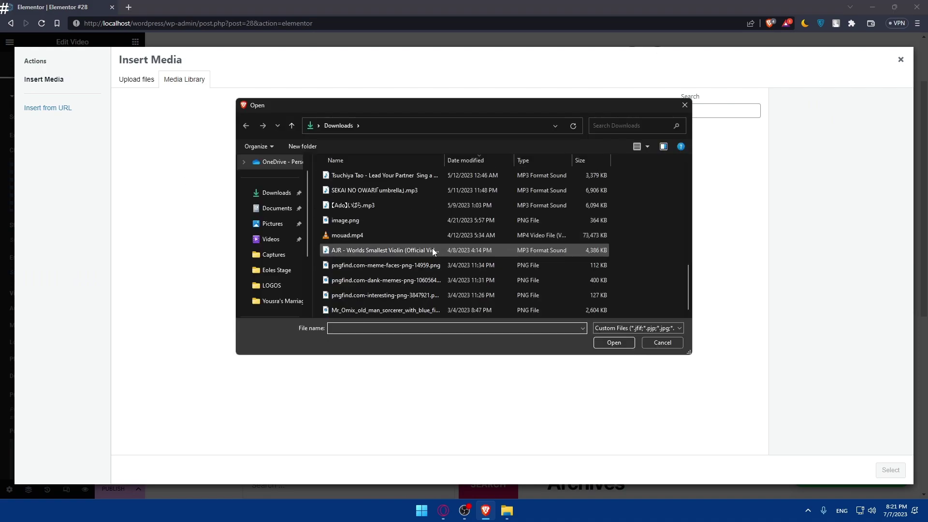
double_click(358, 238)
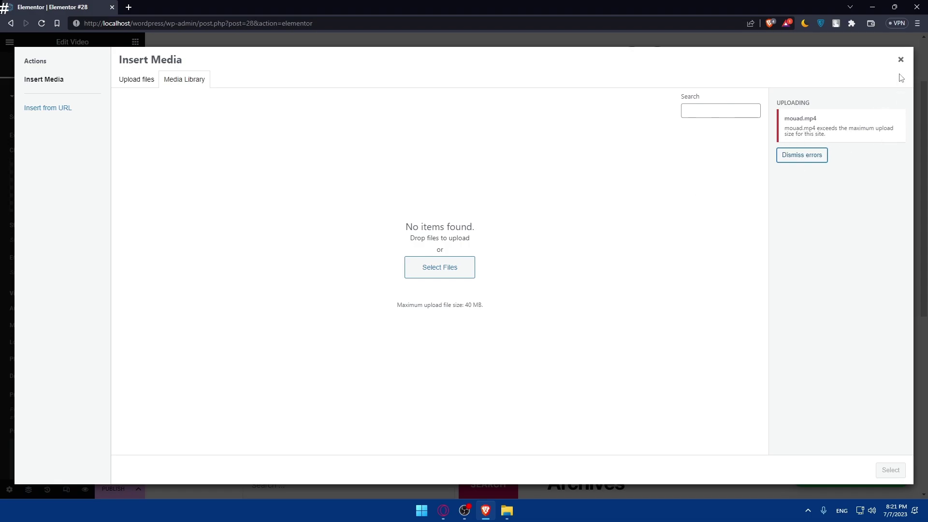
click(900, 60)
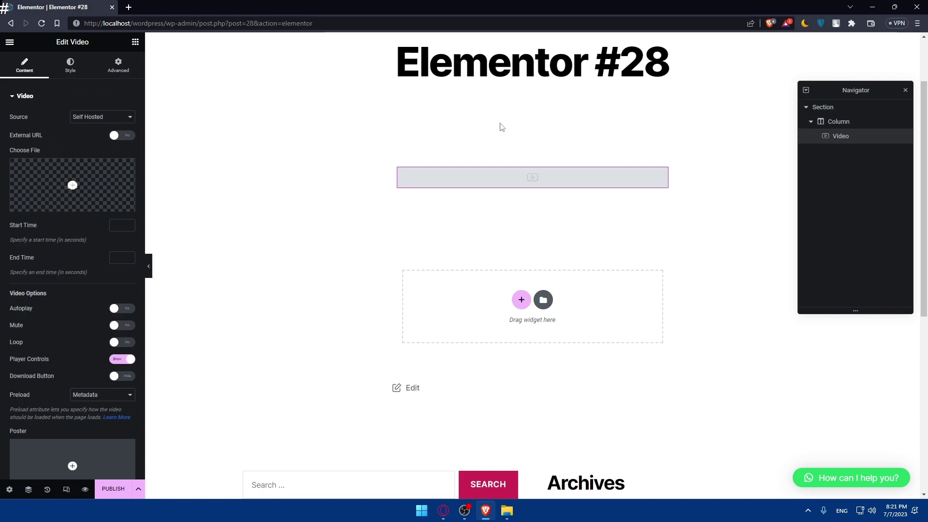
Delete the section containing the self-hosted Video widget
click(99, 118)
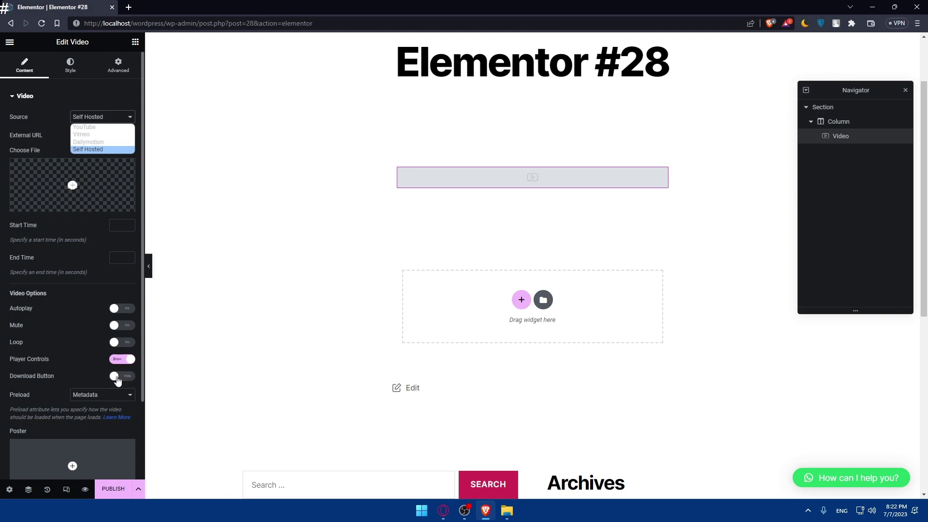
click(319, 344)
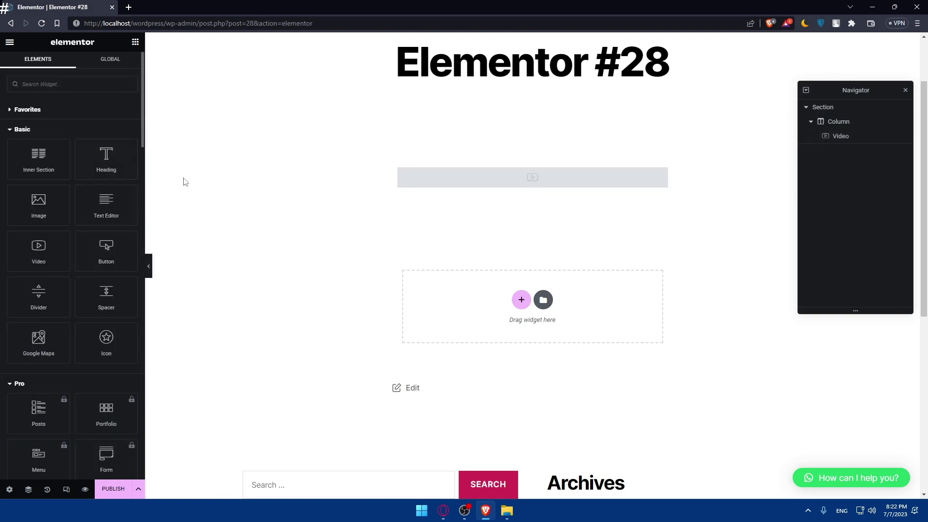
click(834, 108)
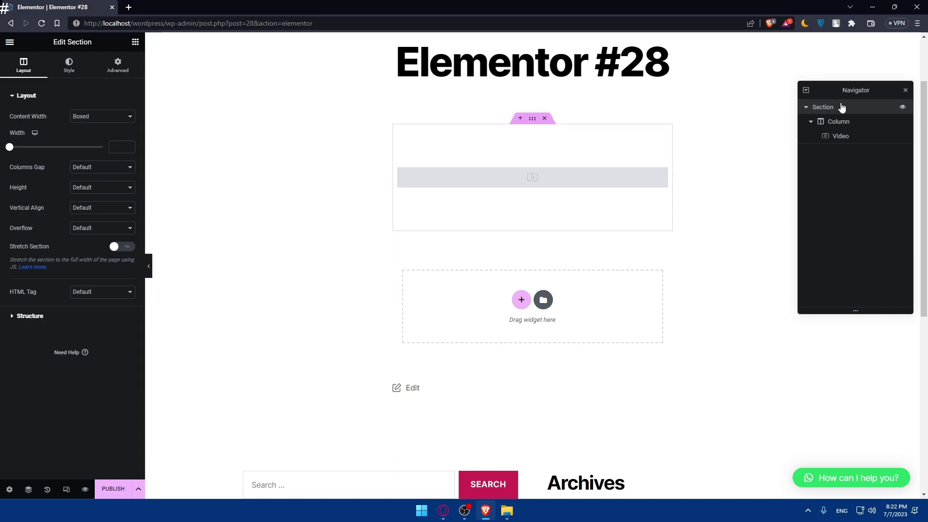
key(Delete)
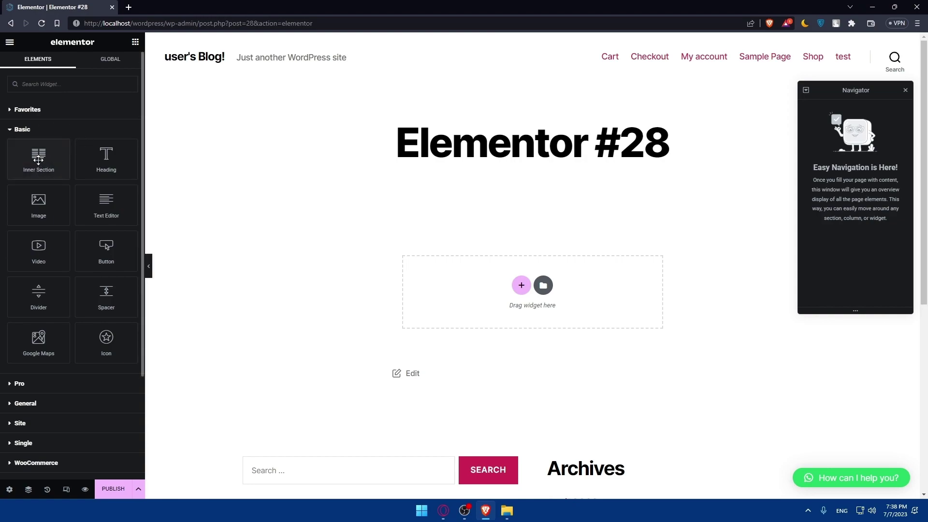
Add an Inner Section to the page and set its width to 688
drag(36, 160, 508, 293)
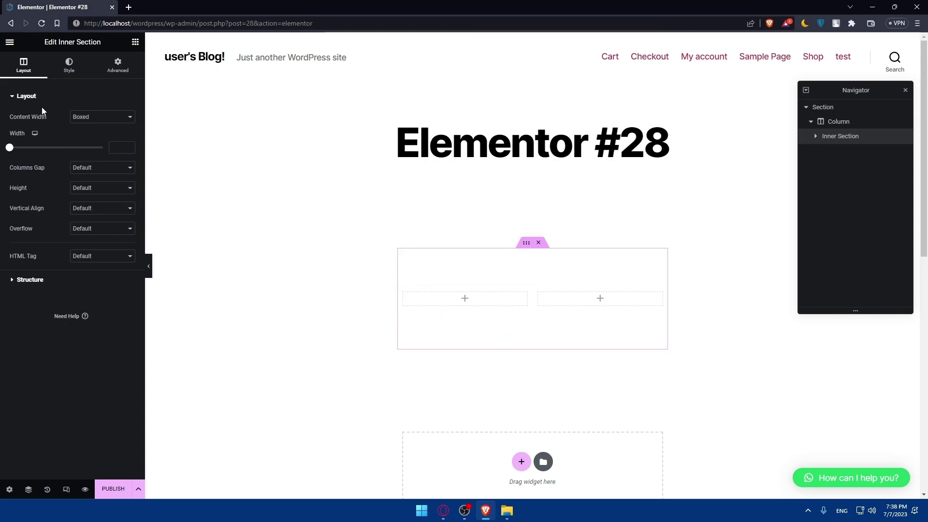
click(30, 96)
click(30, 96)
mouse_move(9, 148)
mouse_down()
mouse_move(99, 153)
mouse_move(26, 150)
mouse_up()
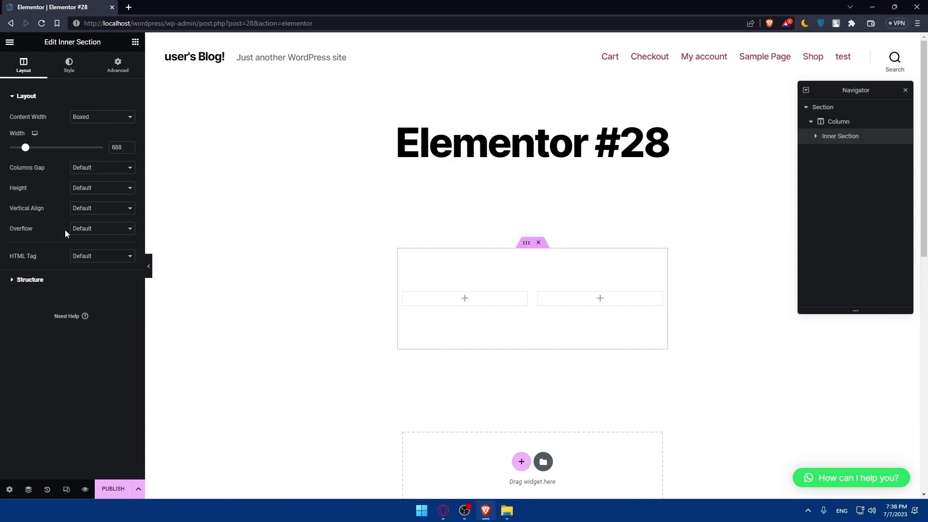
Try the 33/66 and 66/33 column structures, then settle on a 50/50 split
click(29, 280)
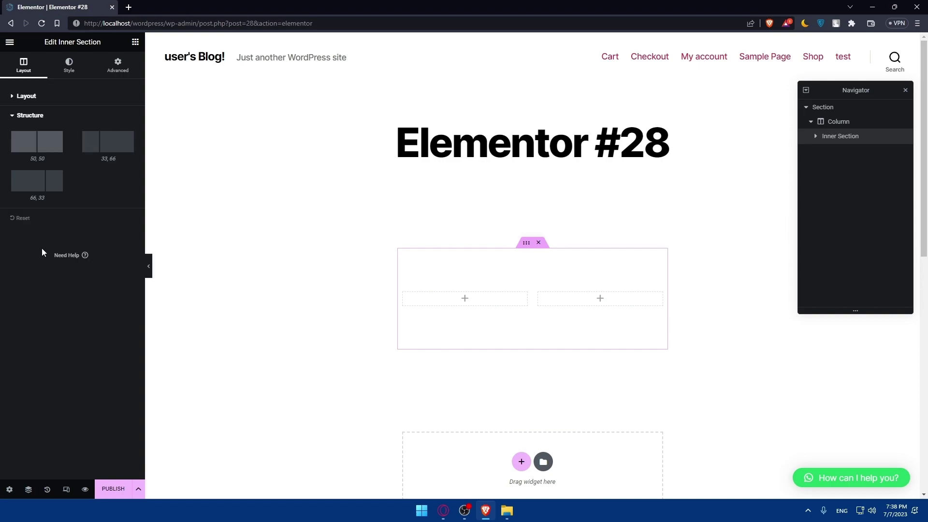
click(117, 150)
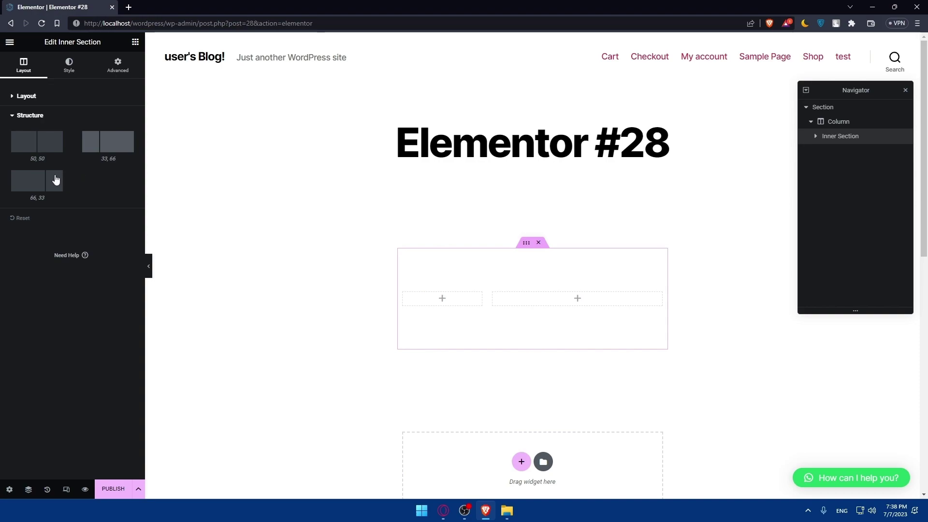
click(55, 179)
click(48, 141)
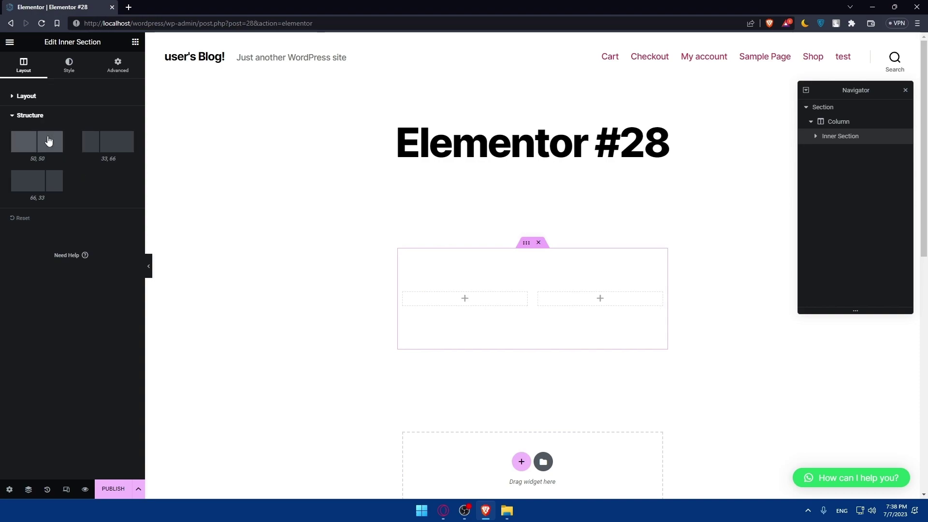
click(19, 96)
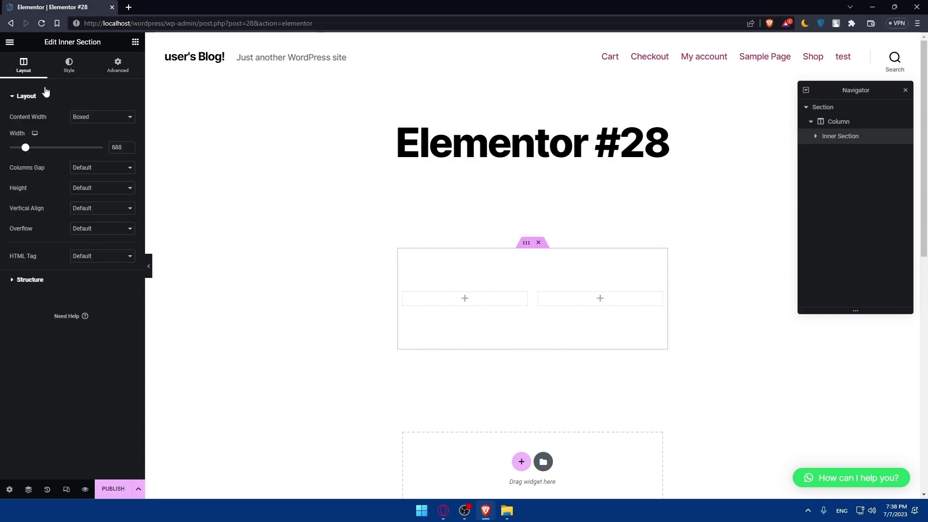
Review the inner section's Background (normal and hover), Overlay, Border, Shape Divider and Typography styles
click(80, 72)
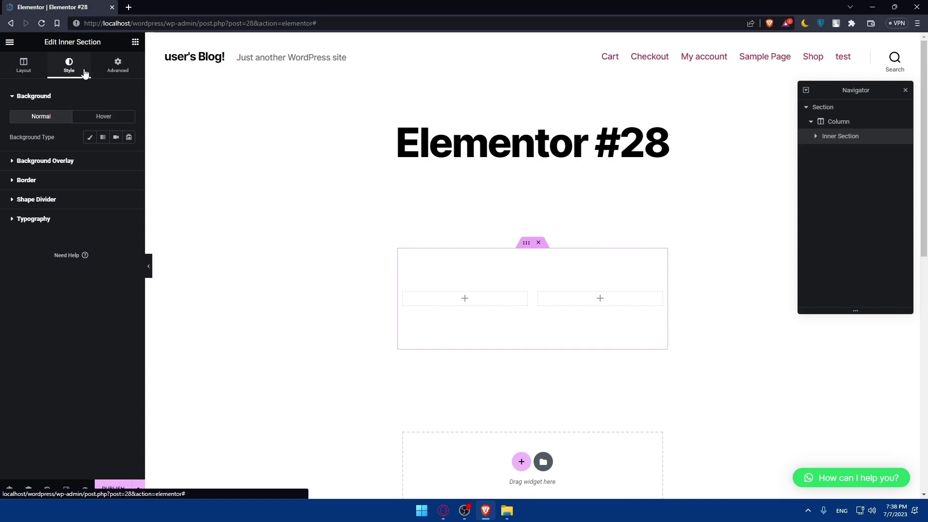
click(39, 98)
click(105, 102)
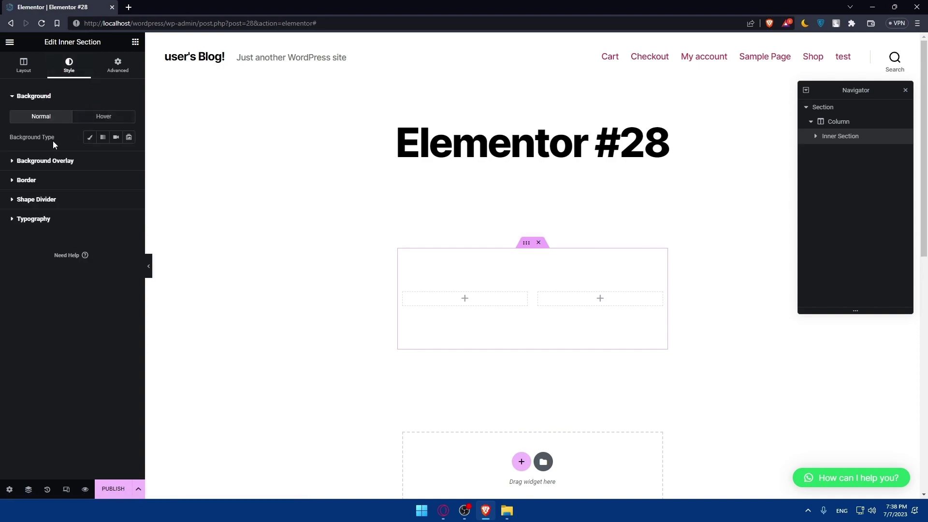
click(102, 118)
click(42, 118)
click(50, 162)
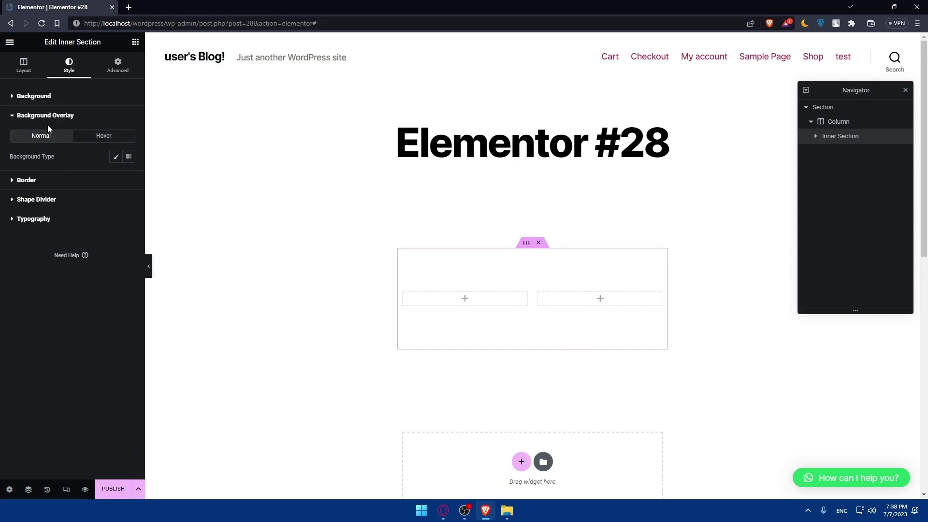
click(43, 181)
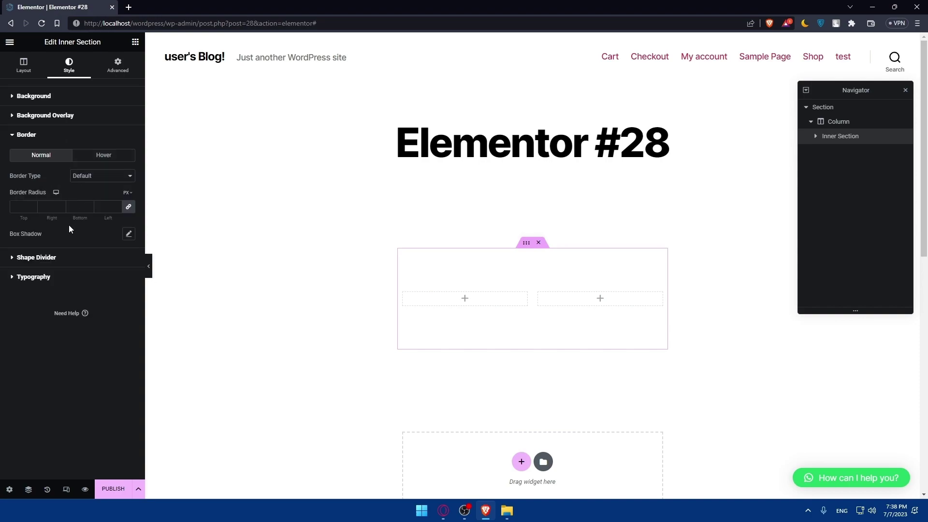
click(36, 257)
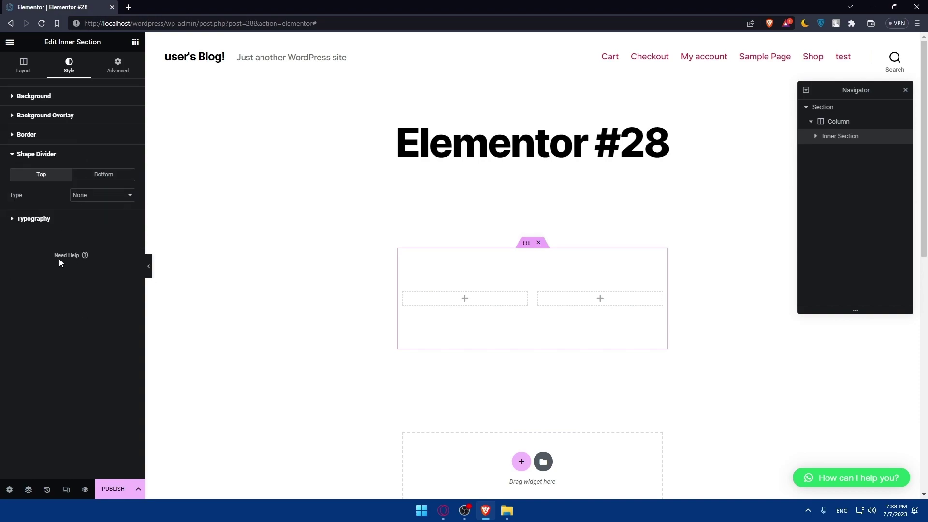
click(49, 220)
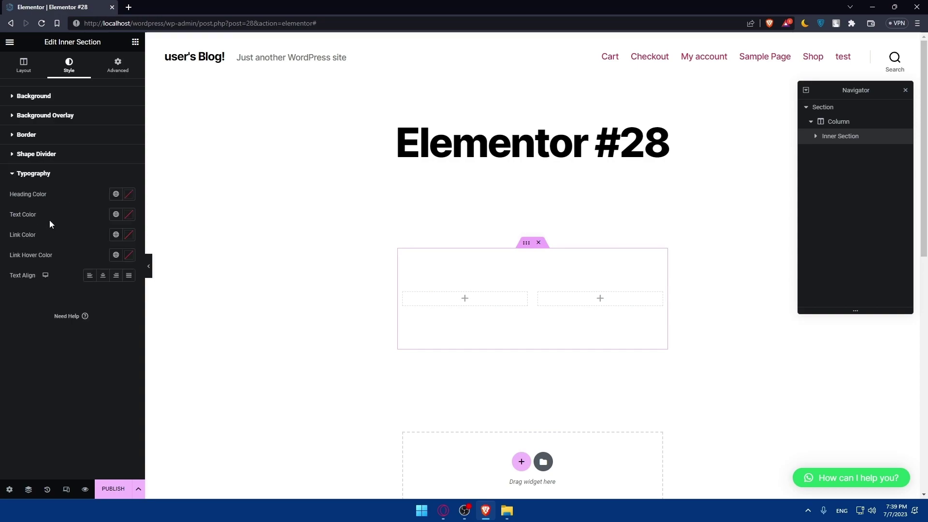
click(117, 70)
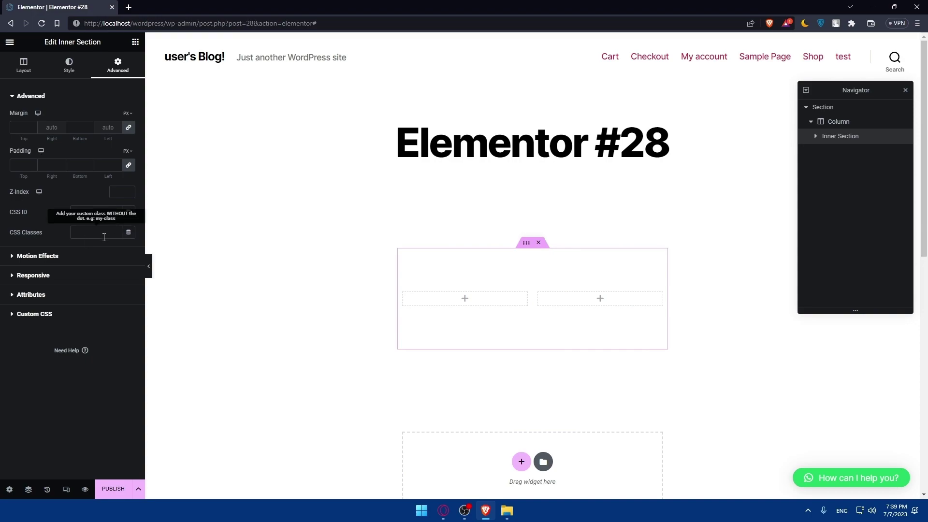
Inspect the inner section's Motion Effects, Responsive, Attributes and Custom CSS options, leaving defaults
click(41, 259)
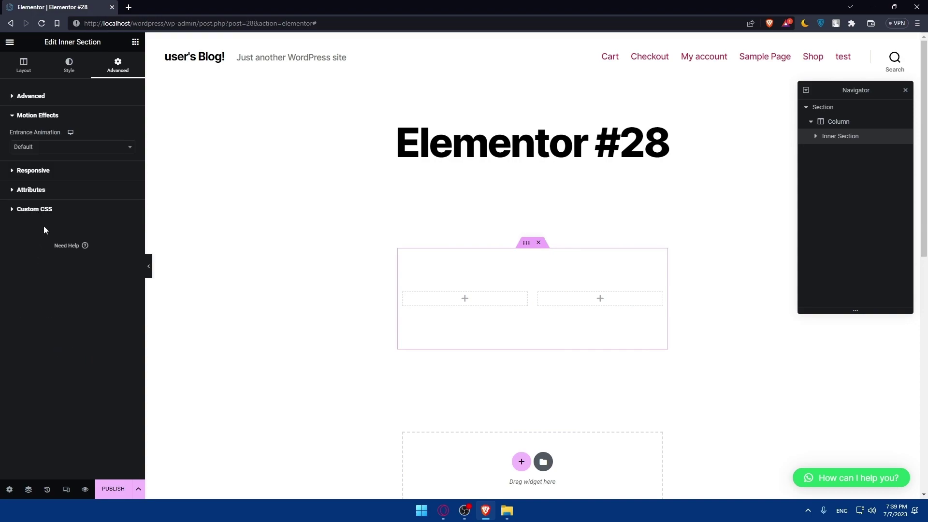
click(46, 172)
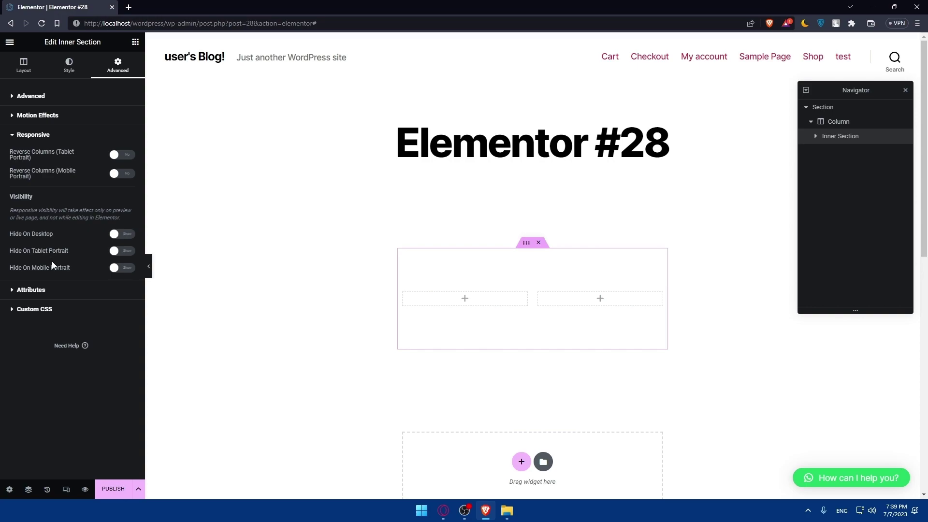
click(49, 291)
click(48, 322)
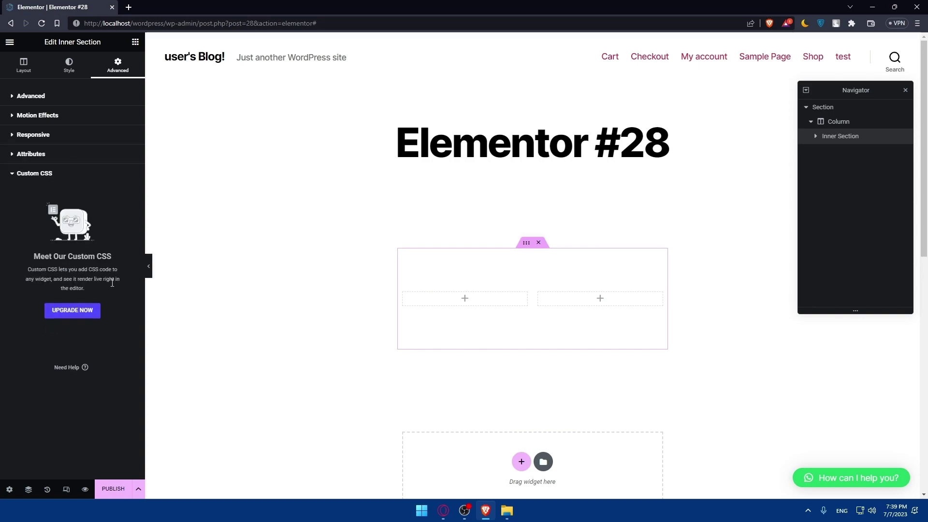
click(34, 153)
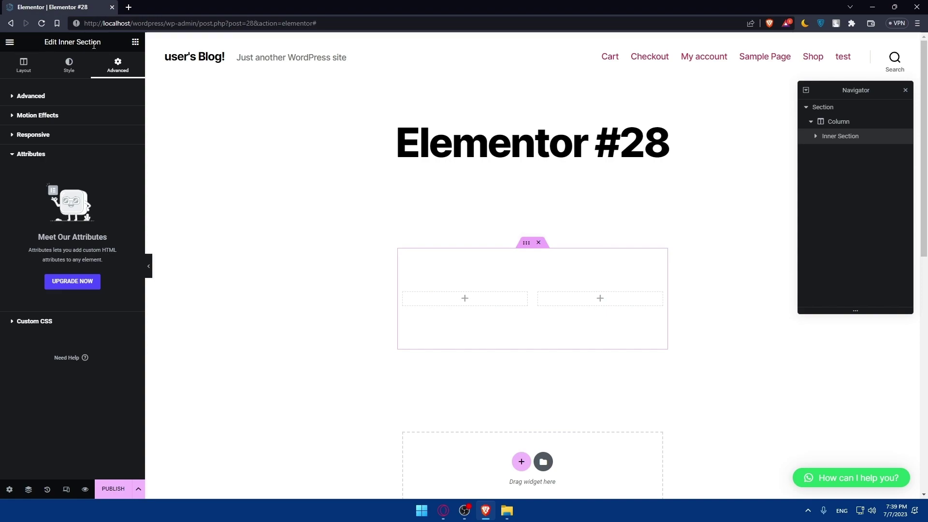
click(136, 42)
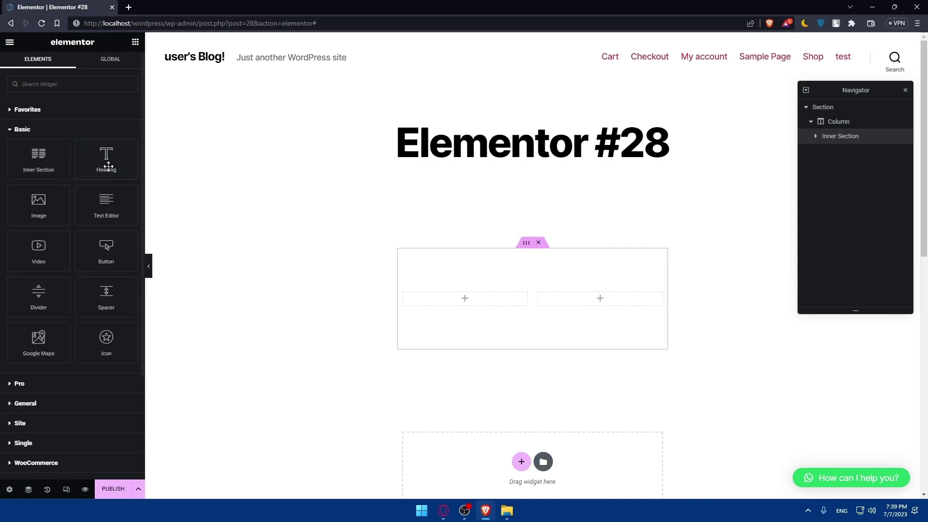
Add a Heading reading 'test' above the inner section and centre-align it
drag(106, 162, 514, 282)
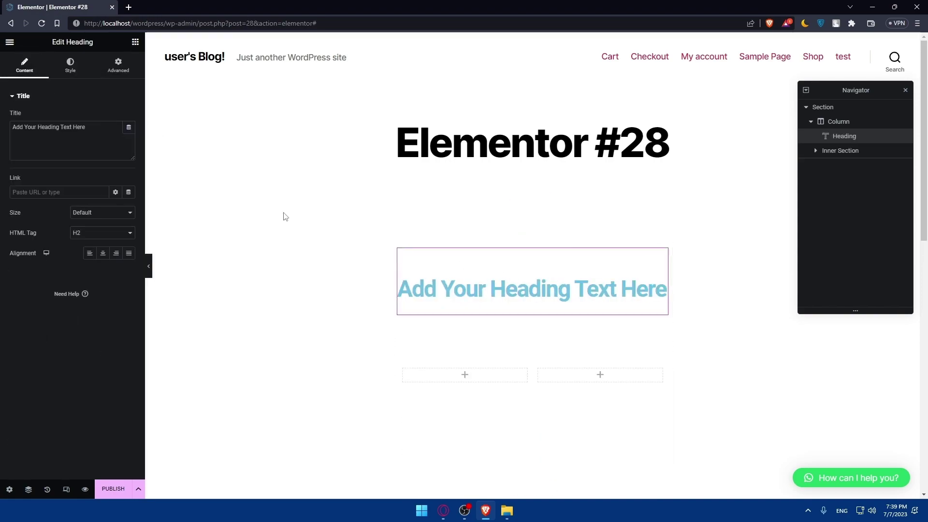
click(46, 140)
text(test)
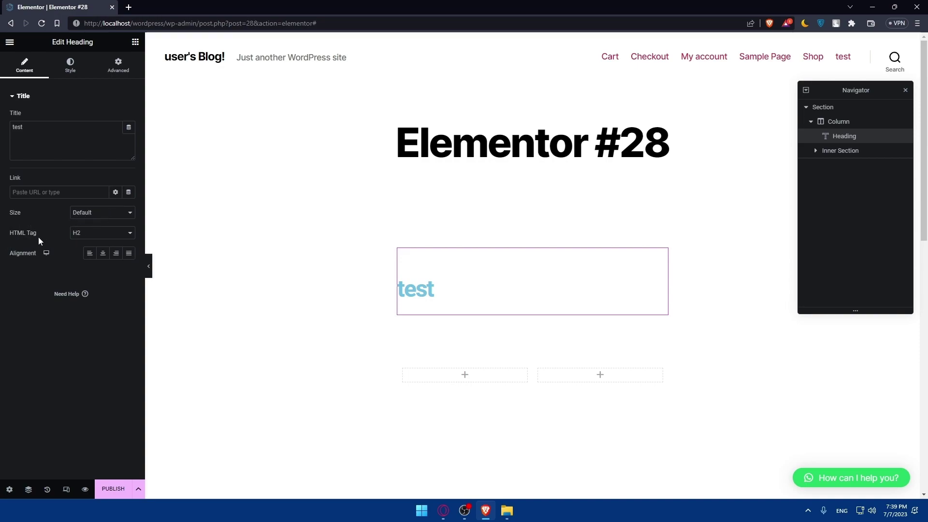
click(116, 254)
click(103, 253)
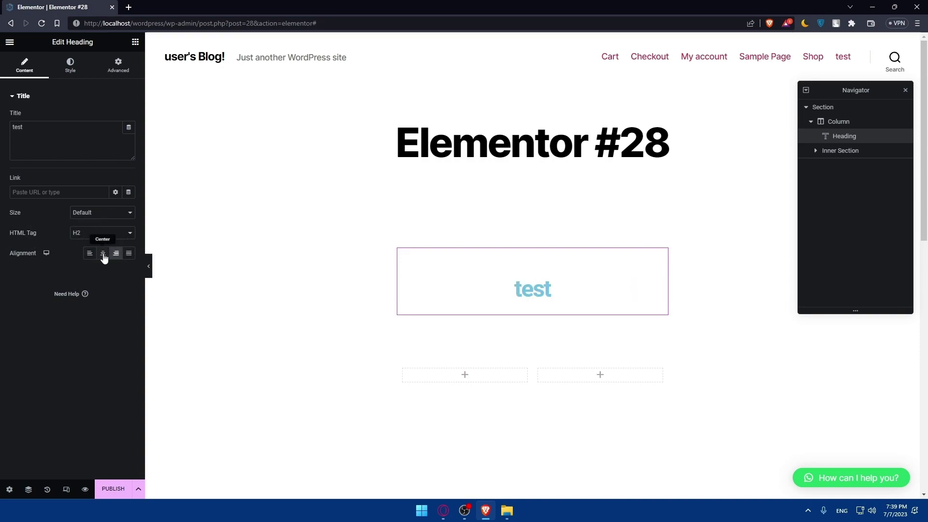
click(71, 69)
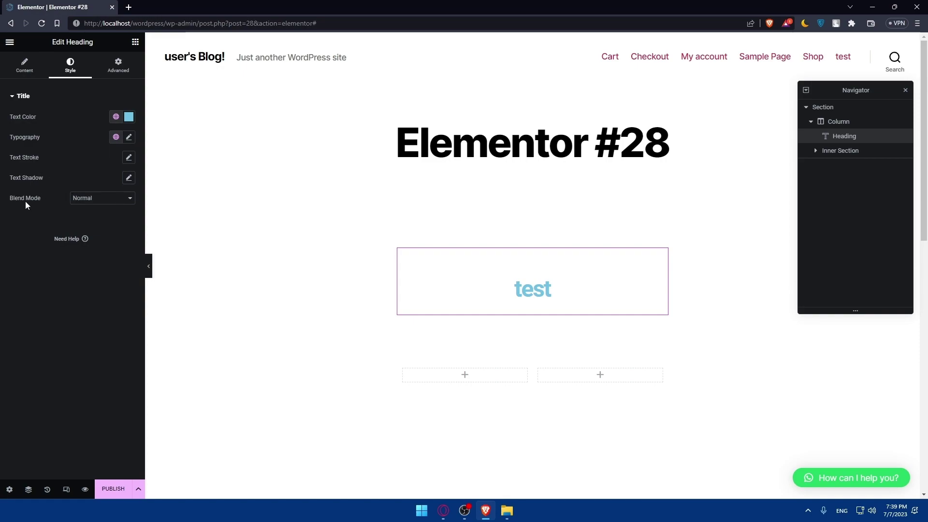
click(118, 65)
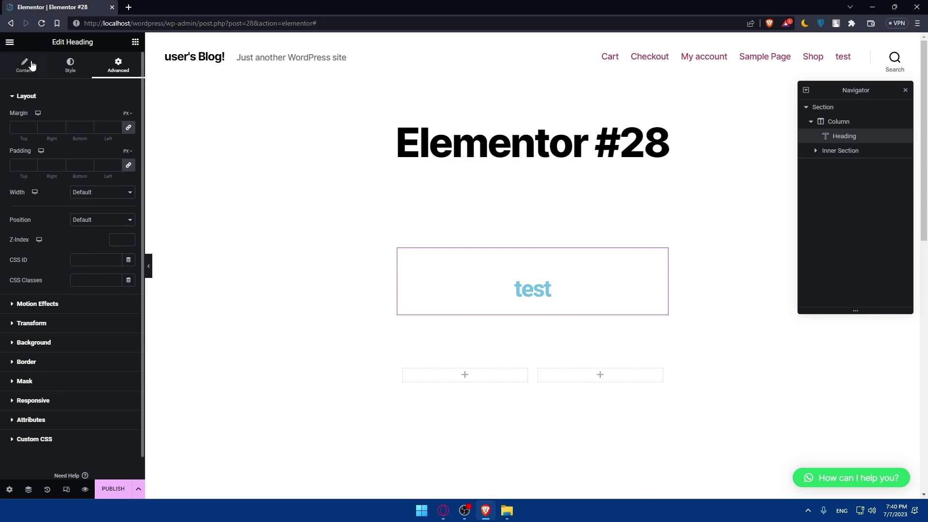
click(134, 42)
Add an Image widget below the heading showing a PNG uploaded from Downloads
drag(43, 207, 488, 277)
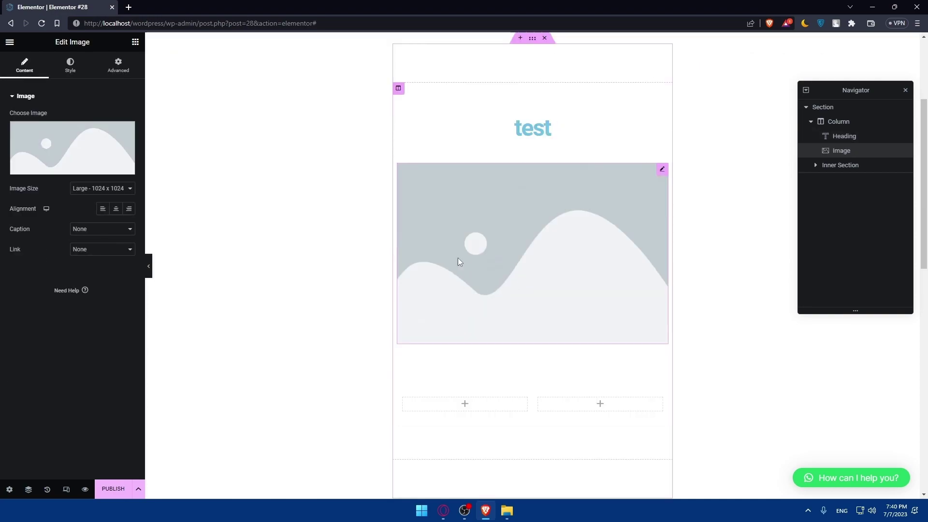
click(49, 142)
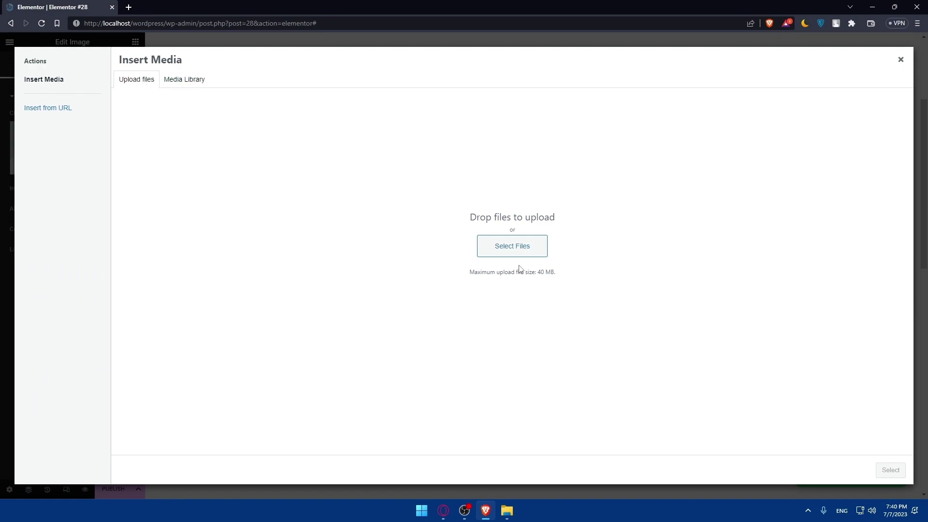
click(511, 248)
click(283, 198)
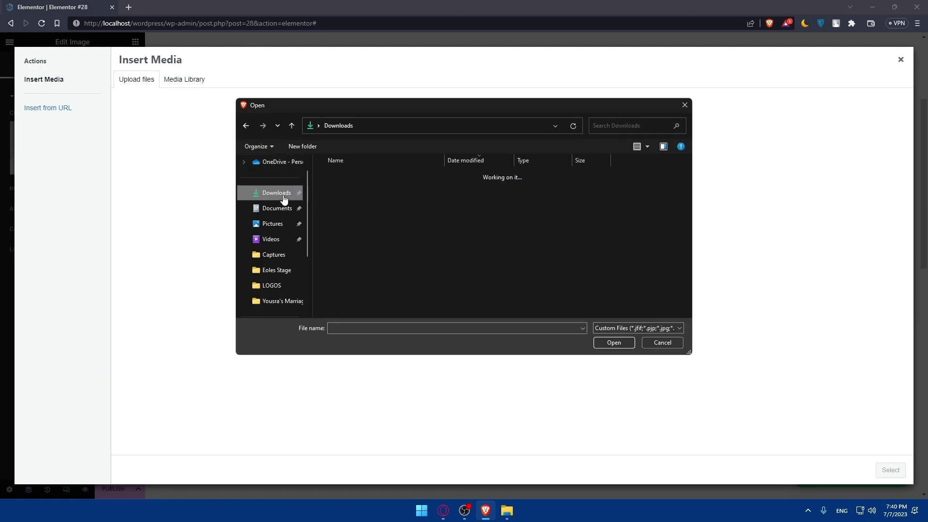
scroll(411, 231, down, 5)
double_click(404, 266)
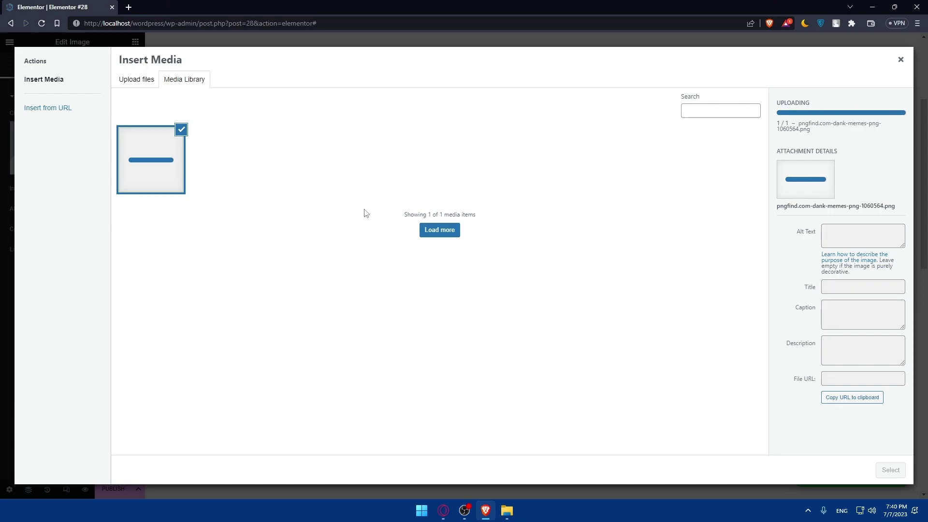
click(890, 470)
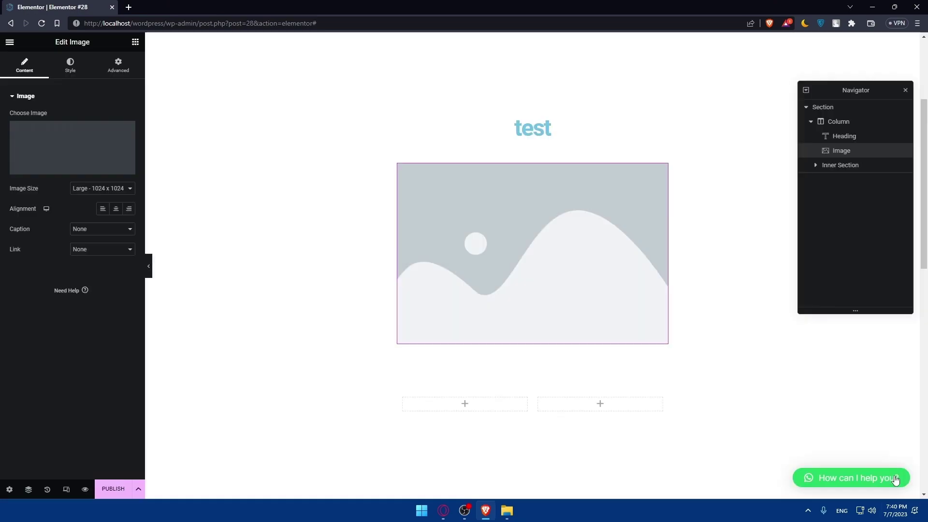
Set the image size to Thumbnail - 150 x 150 after trying Medium and 2048x2048
click(120, 191)
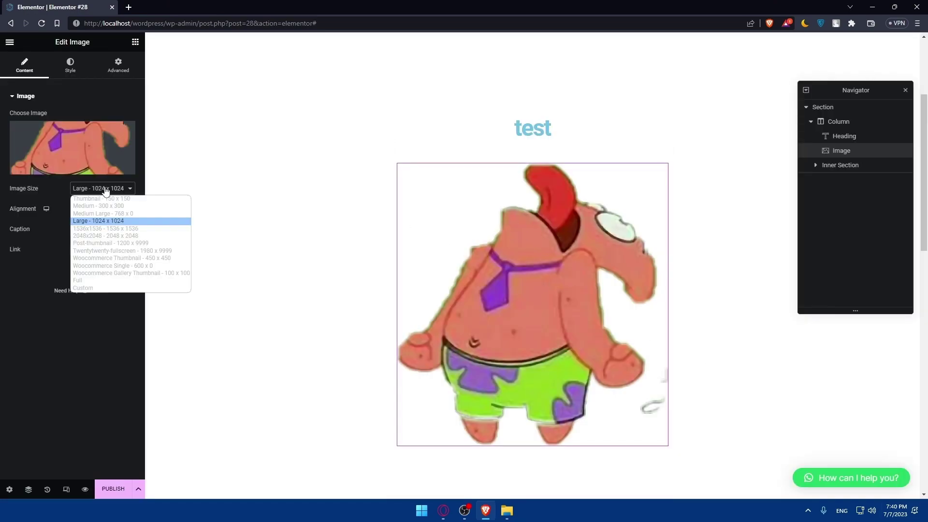
click(103, 205)
click(108, 188)
click(114, 200)
click(108, 188)
click(109, 236)
click(108, 189)
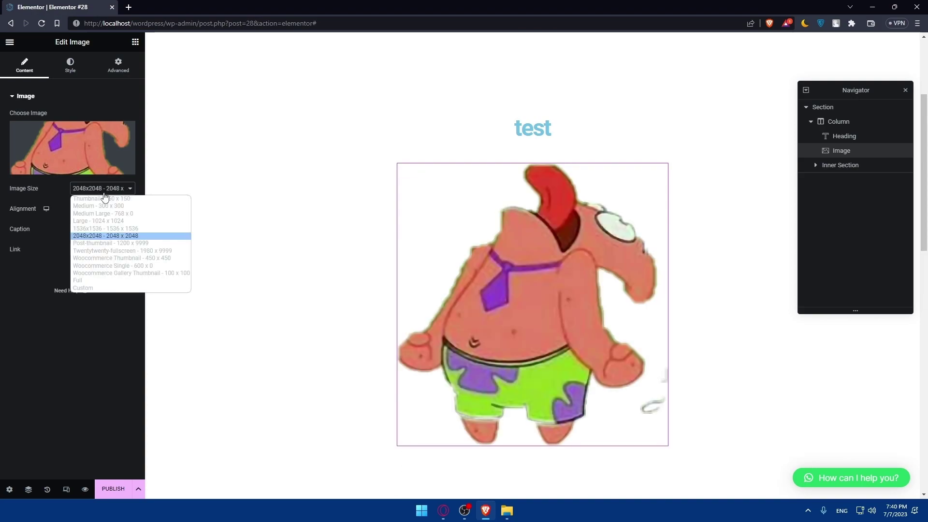
click(105, 201)
click(107, 189)
click(109, 199)
Centre the image and leave it with no caption and no link
click(102, 210)
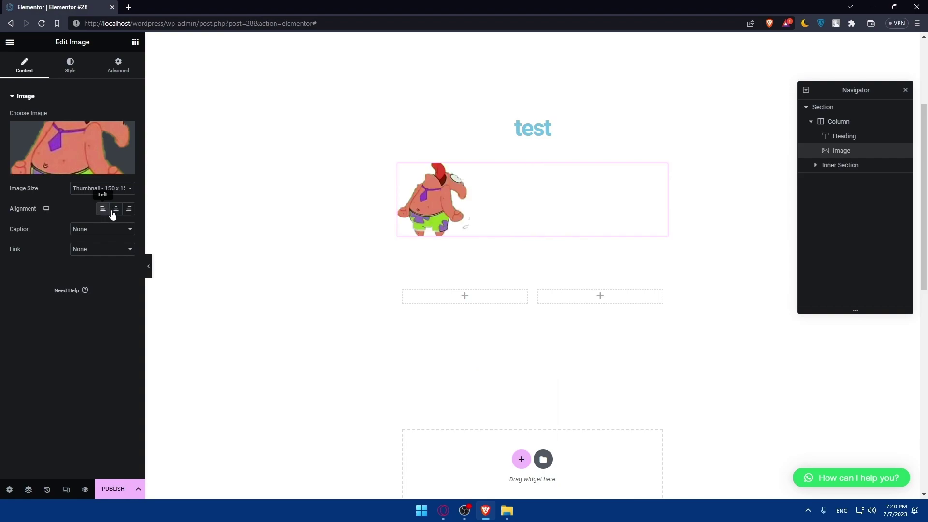
click(129, 209)
click(116, 209)
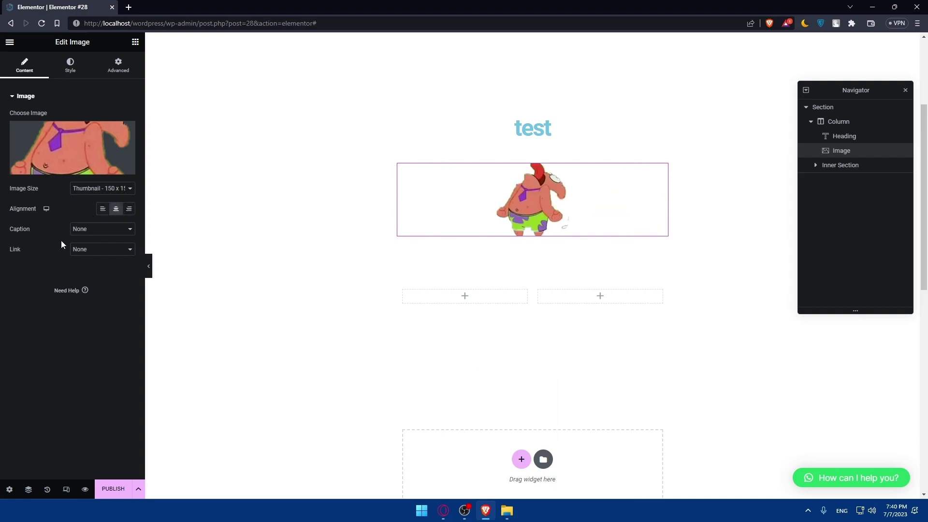
click(88, 229)
click(81, 239)
click(83, 249)
click(87, 257)
click(69, 66)
Shrink the image's width and set its height to 14 px
drag(9, 129, 16, 157)
mouse_move(9, 190)
mouse_down()
mouse_move(25, 189)
mouse_move(12, 188)
mouse_up()
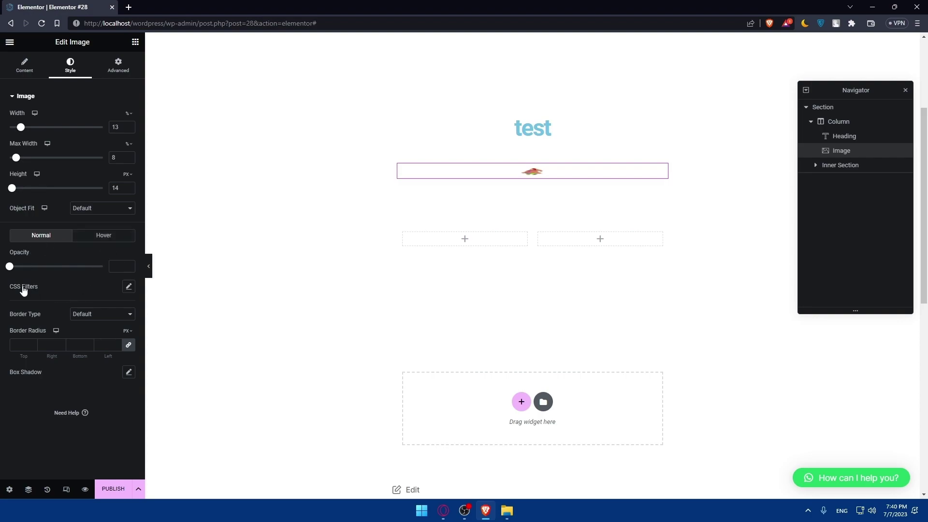
click(120, 67)
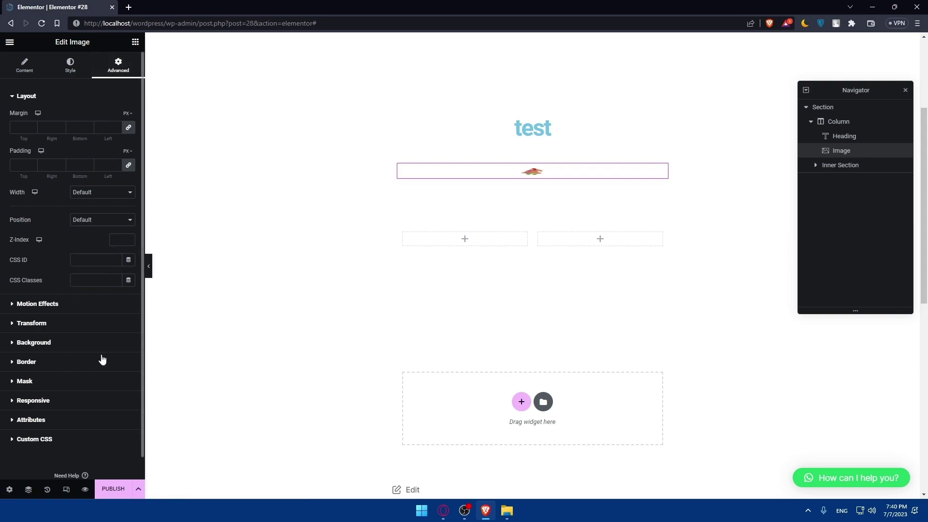
click(135, 41)
Place a Text Editor widget below the image and look over its style and advanced options
drag(116, 202, 483, 217)
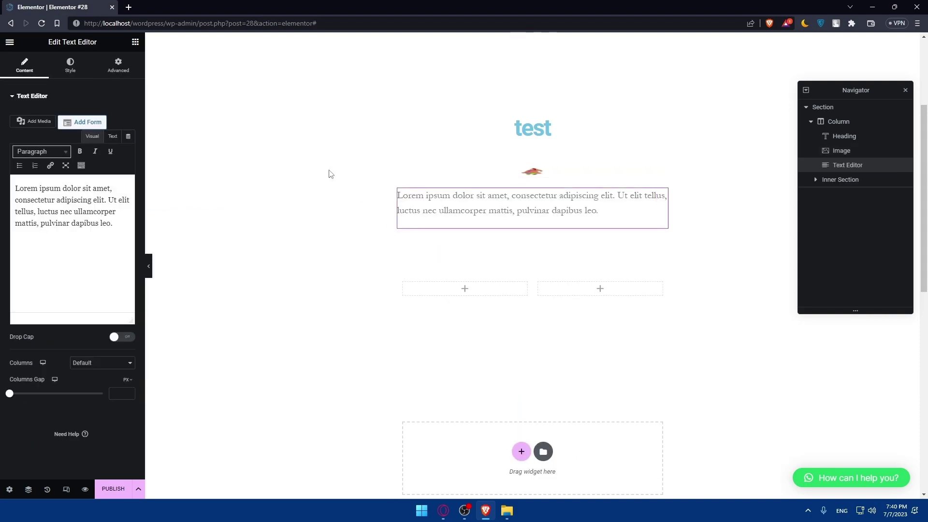
drag(118, 226, 15, 187)
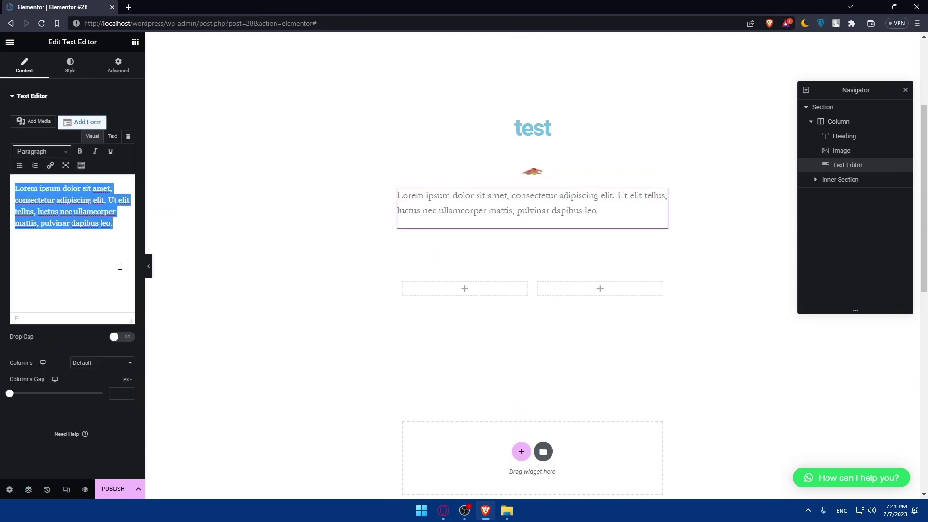
click(100, 97)
click(33, 98)
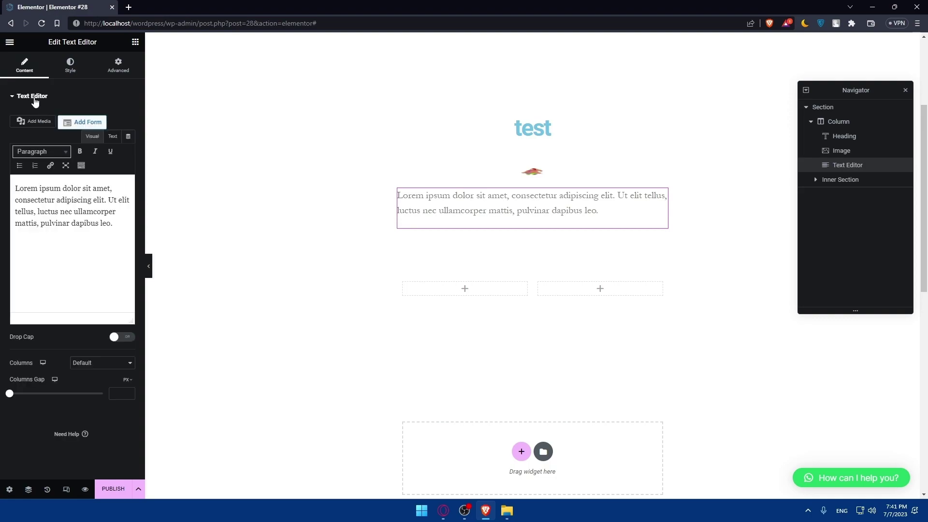
click(73, 67)
click(114, 68)
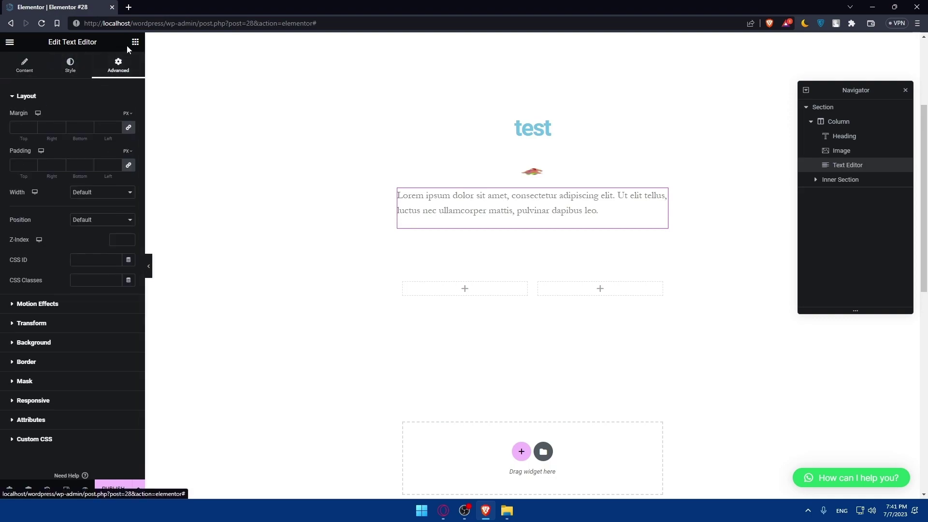
click(81, 69)
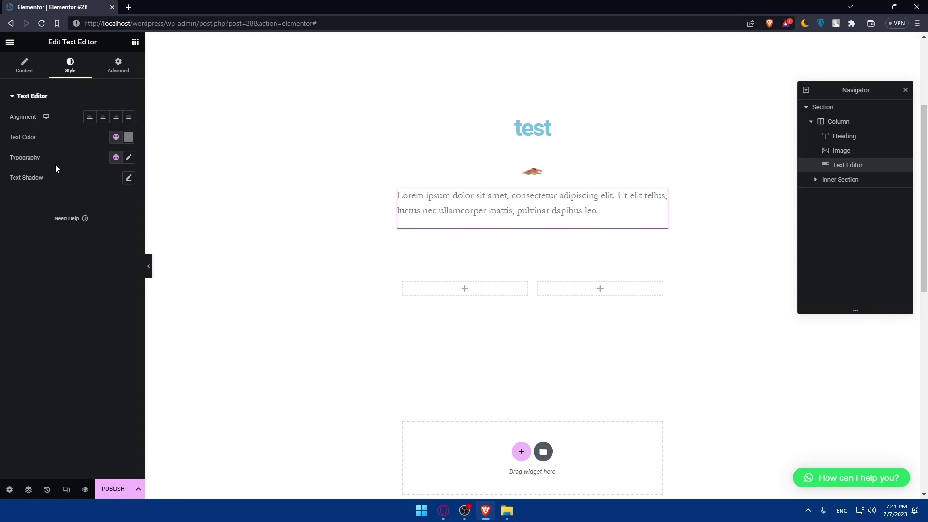
click(24, 65)
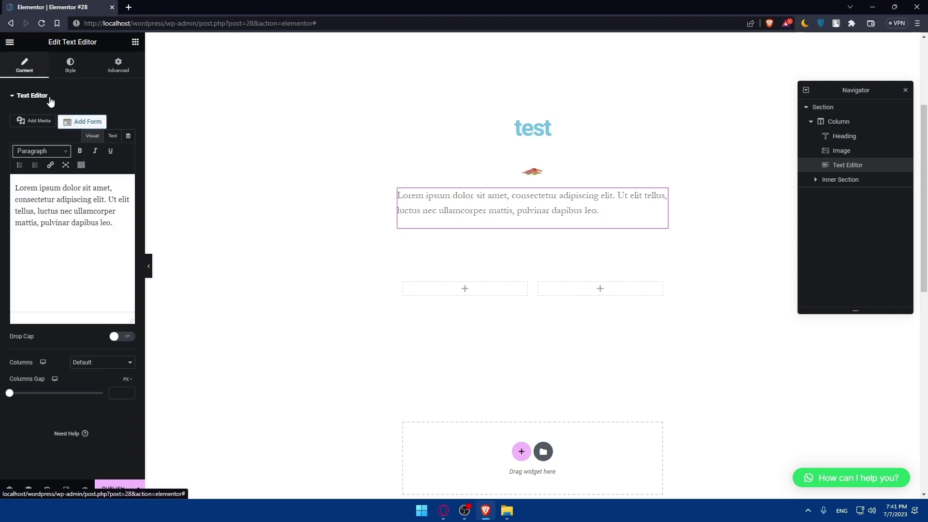
Replace the Lorem ipsum placeholder paragraph with the word 'test'
drag(83, 238, 2, 178)
text(tes)
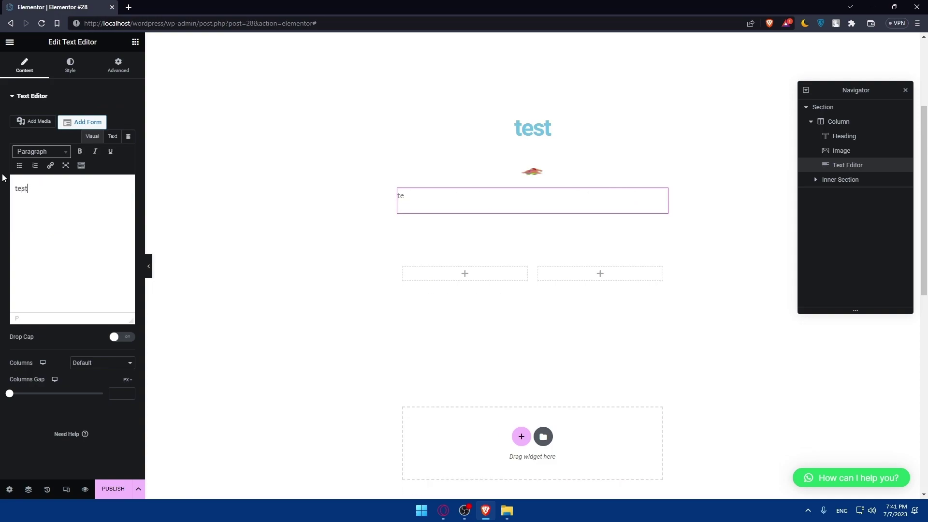
text(t)
key(Return)
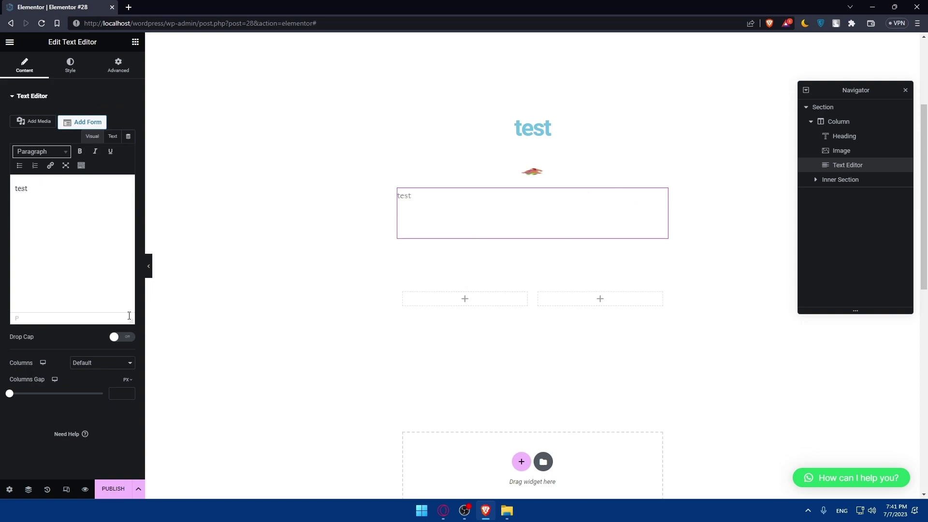
click(136, 44)
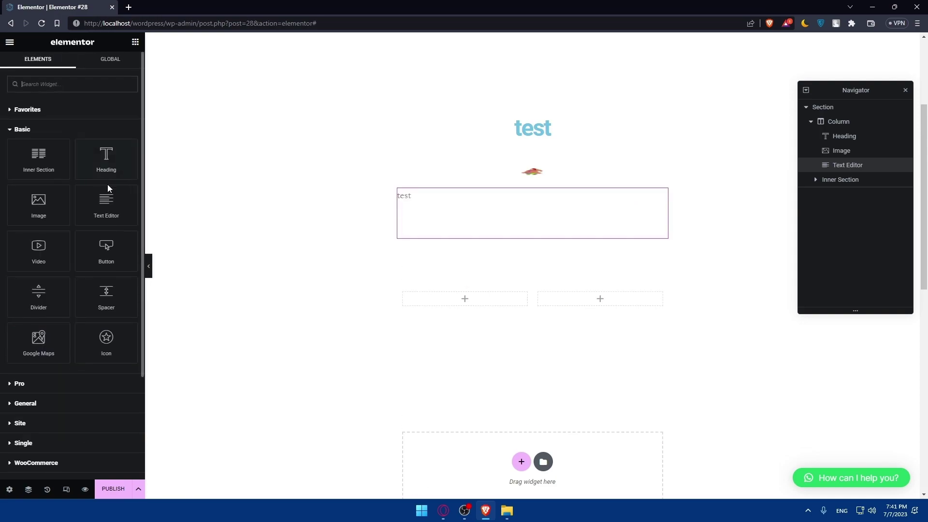
Place a Video widget below the 'test' text and play its preview briefly
drag(61, 246, 503, 247)
drag(63, 279, 507, 225)
scroll(520, 293, down, 2)
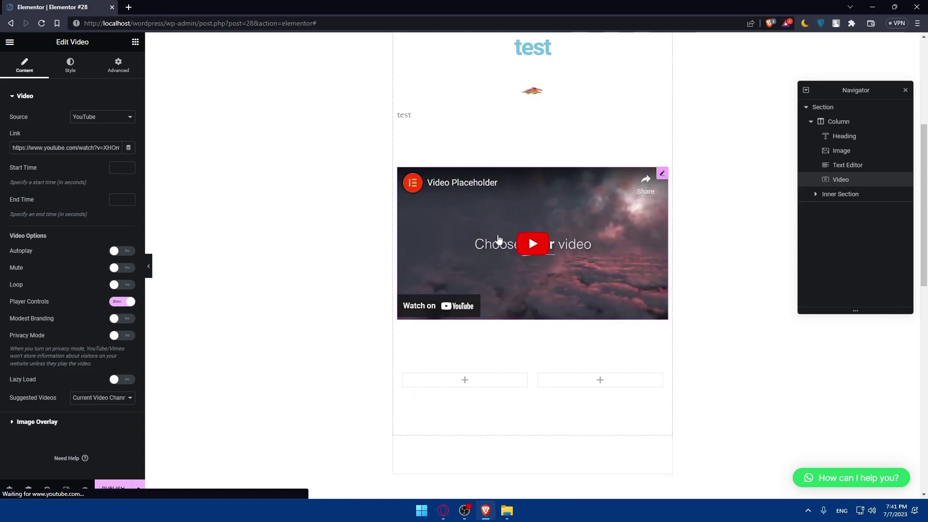
click(498, 235)
click(419, 310)
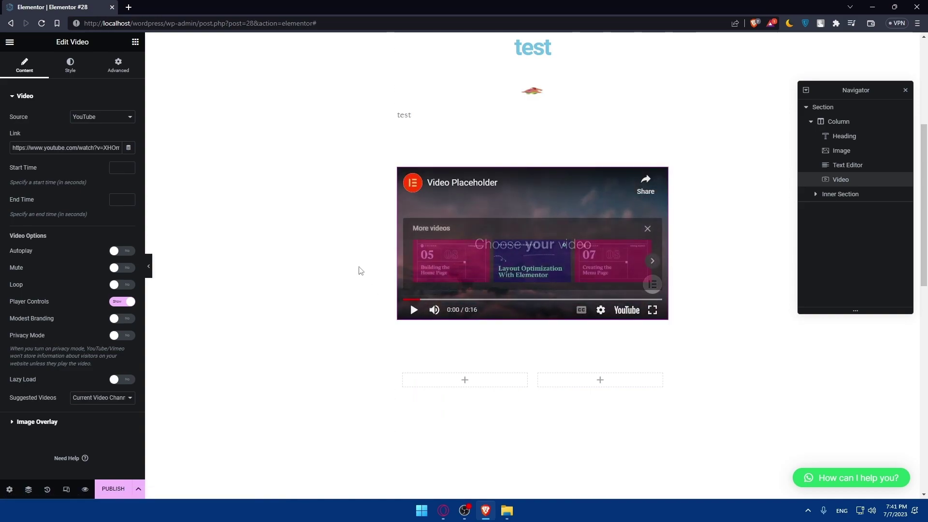
Try the Self Hosted video source, then set the Source back to YouTube
click(107, 117)
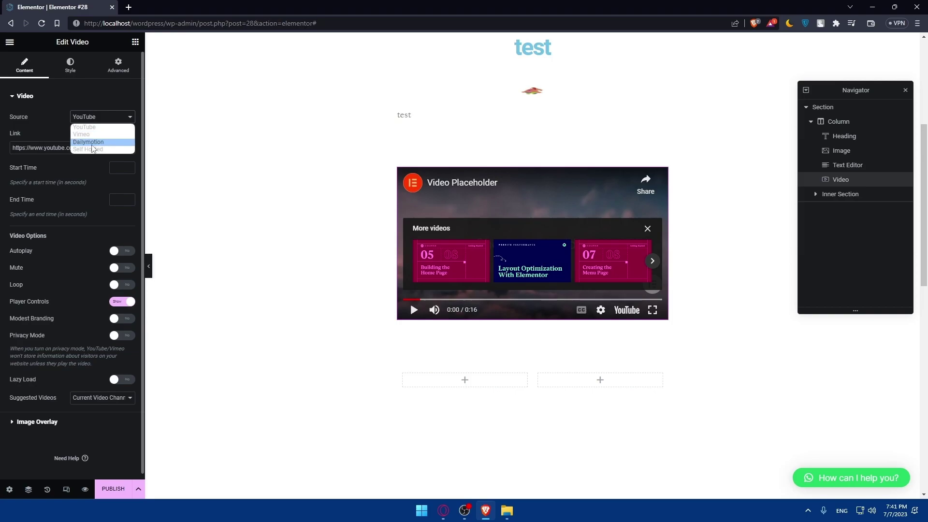
click(85, 149)
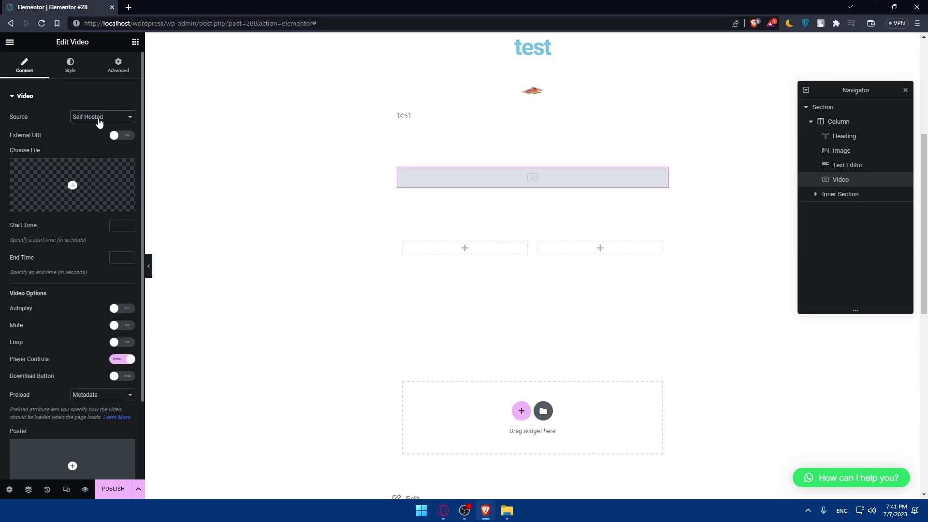
click(84, 174)
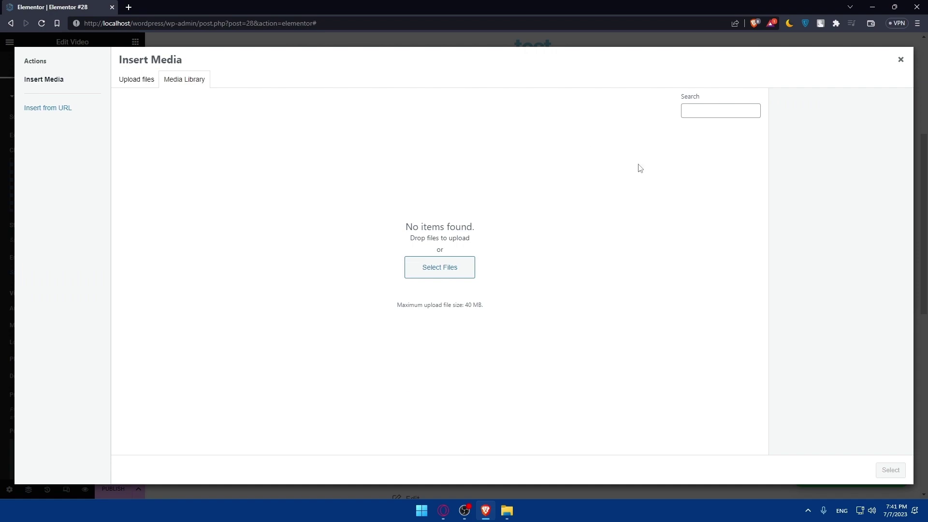
click(900, 59)
click(104, 97)
click(101, 117)
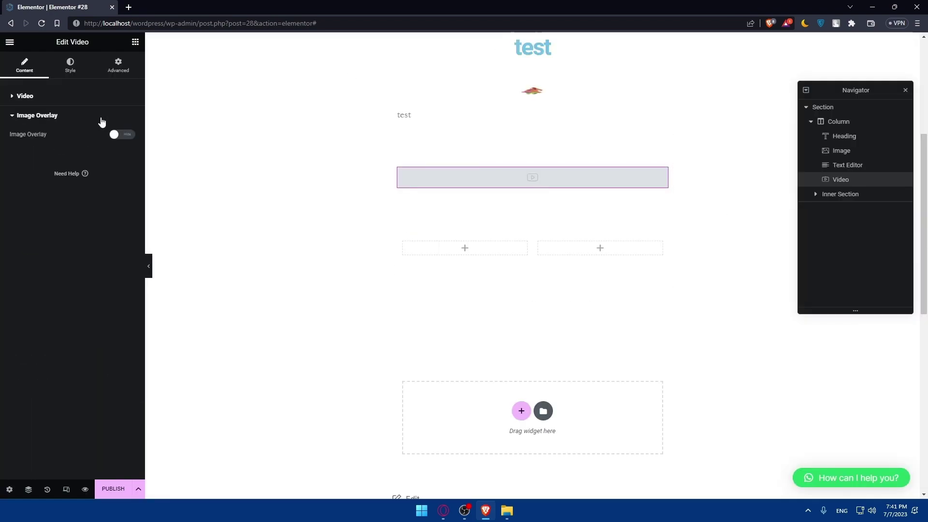
click(39, 99)
click(39, 100)
click(41, 102)
click(80, 117)
click(81, 127)
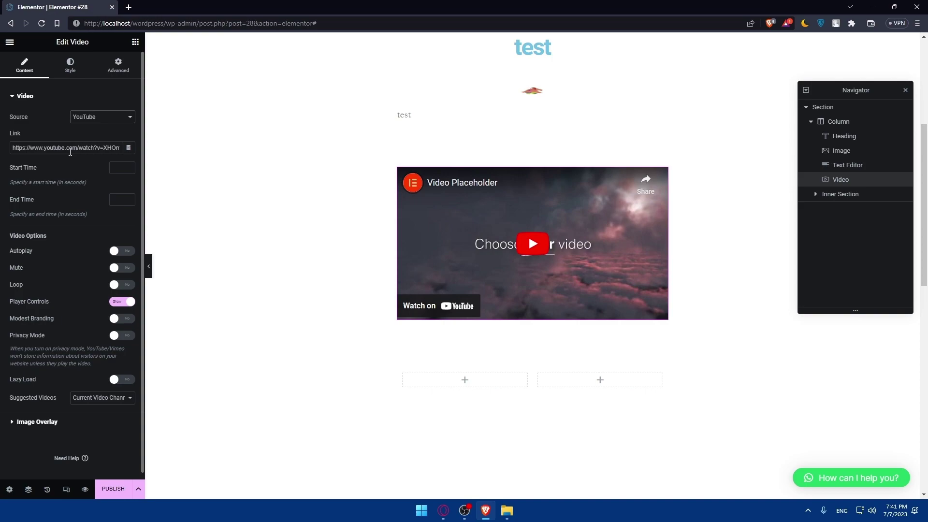
Play and pause the YouTube video preview and check its player settings
click(522, 235)
click(414, 310)
click(599, 310)
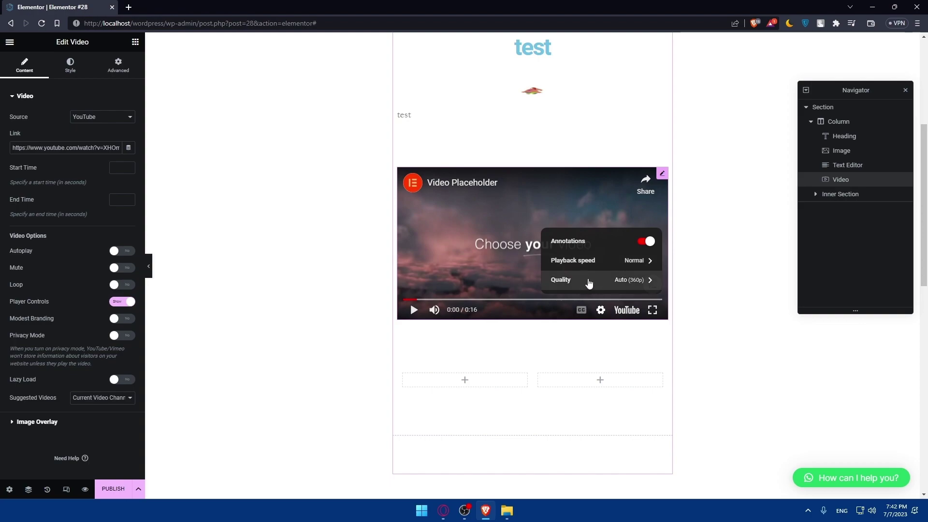
click(306, 300)
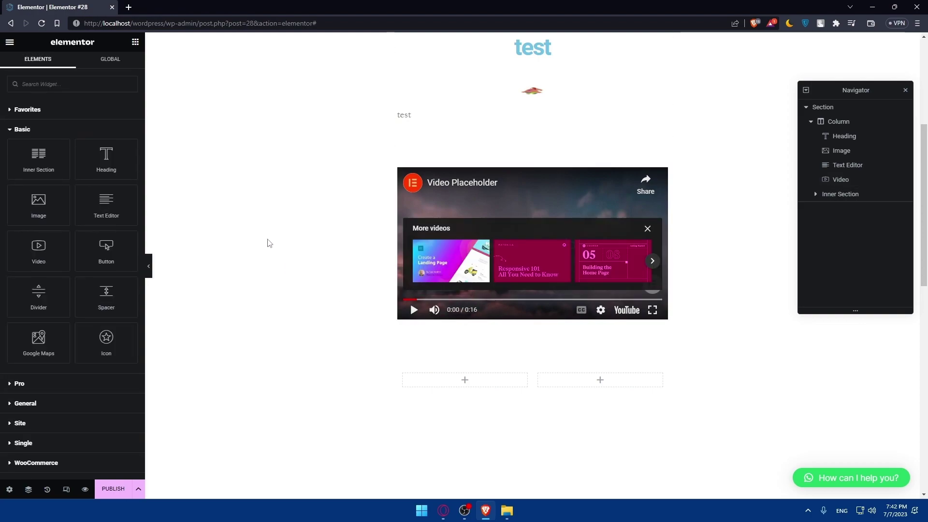
click(543, 196)
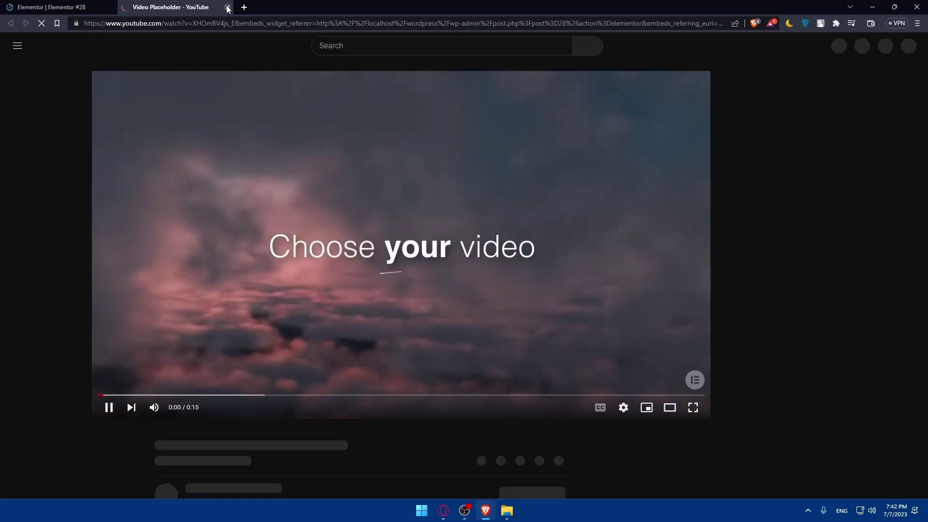
click(227, 7)
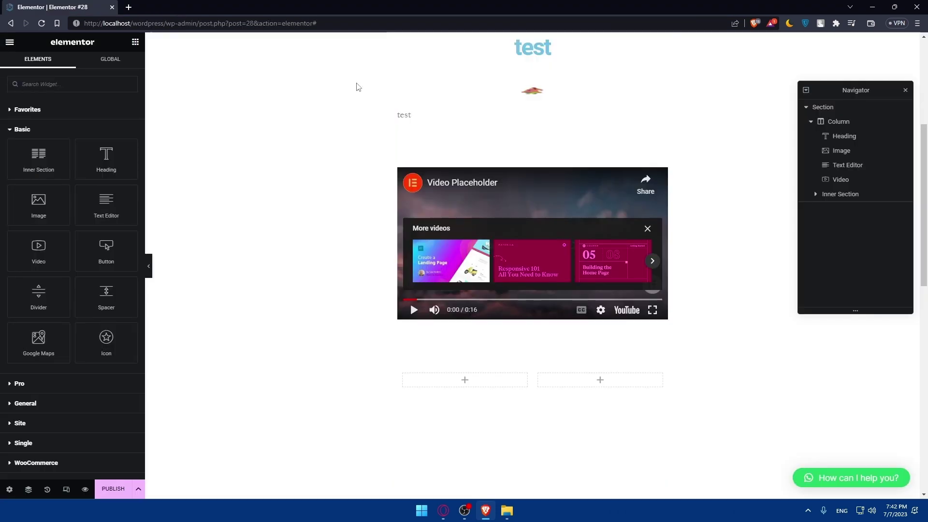
click(477, 184)
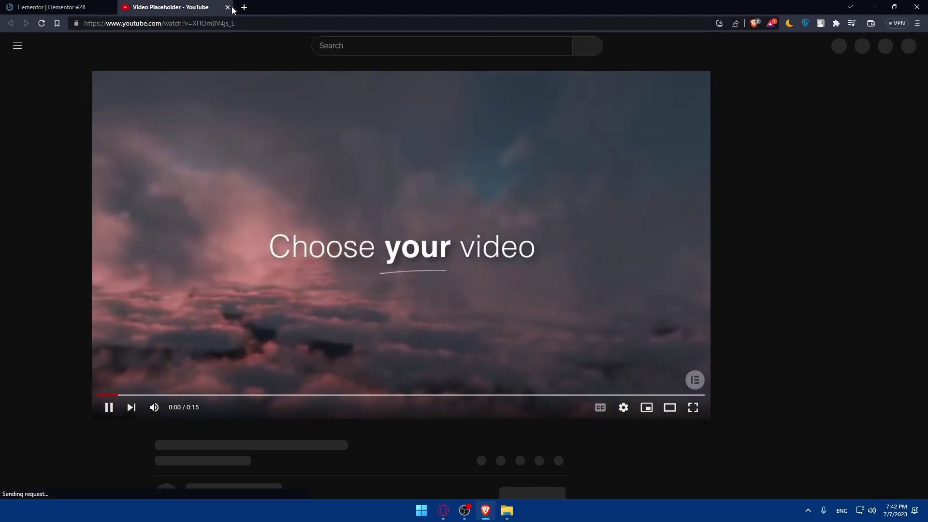
click(227, 7)
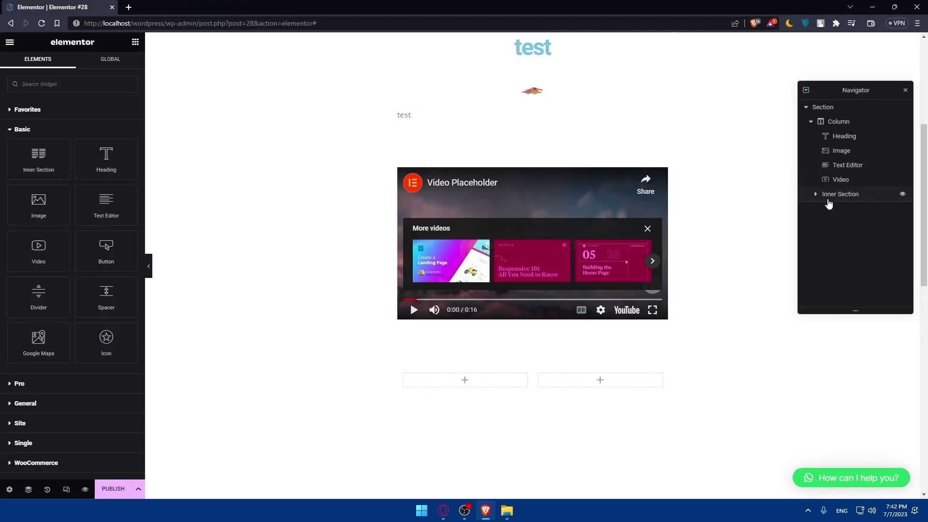
Select the video in the Navigator after checking the text, image and column
click(841, 180)
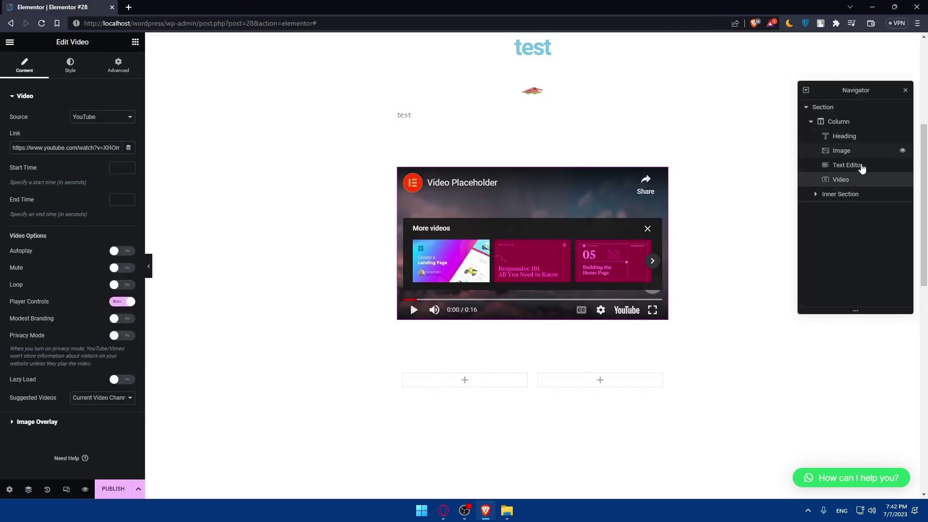
click(847, 164)
click(841, 150)
click(839, 121)
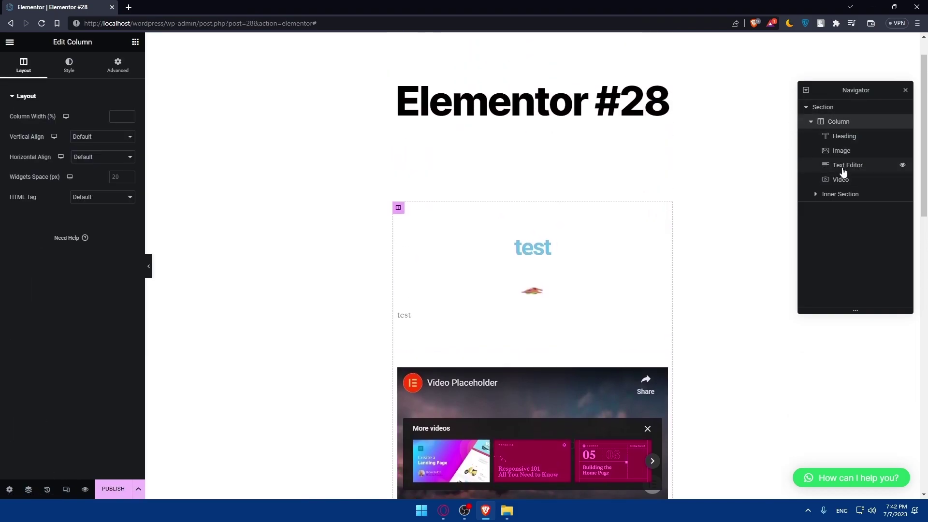
click(842, 179)
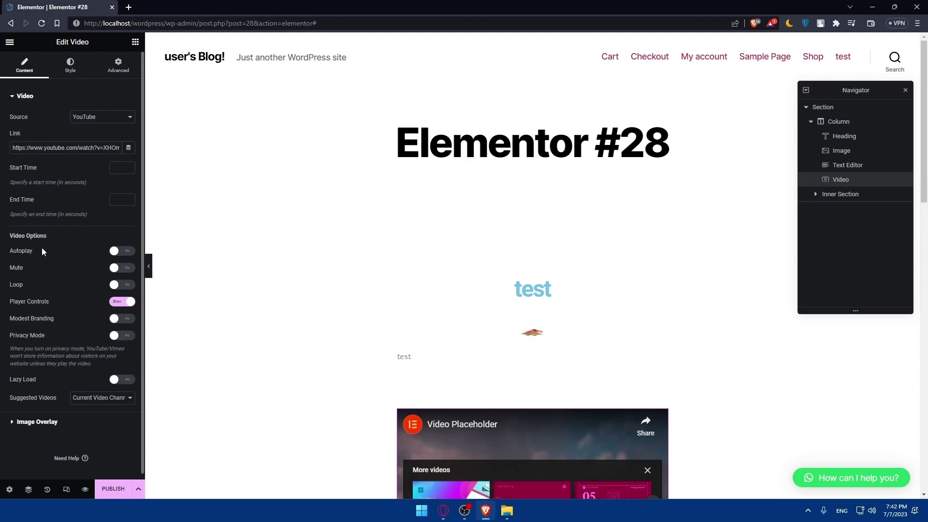
Toggle autoplay on and back off, then view the video's Style settings
click(125, 251)
click(122, 251)
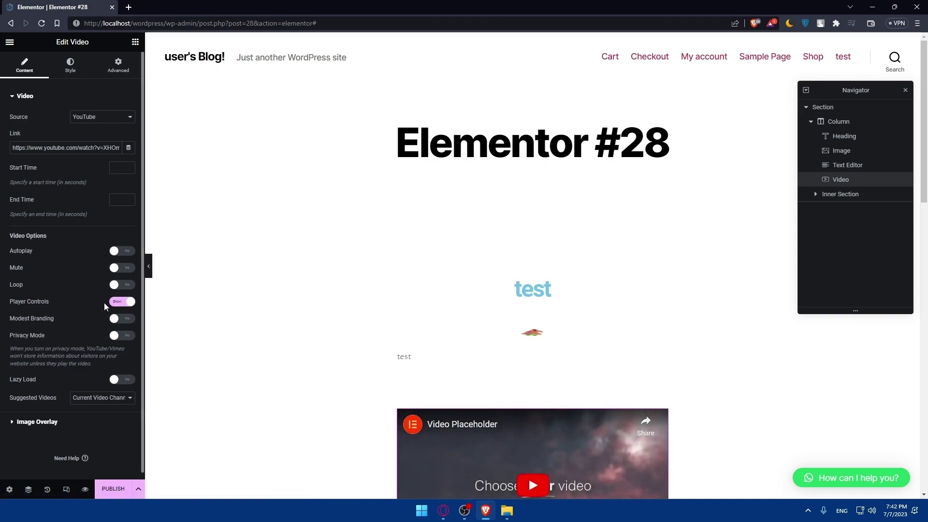
scroll(53, 308, down, 1)
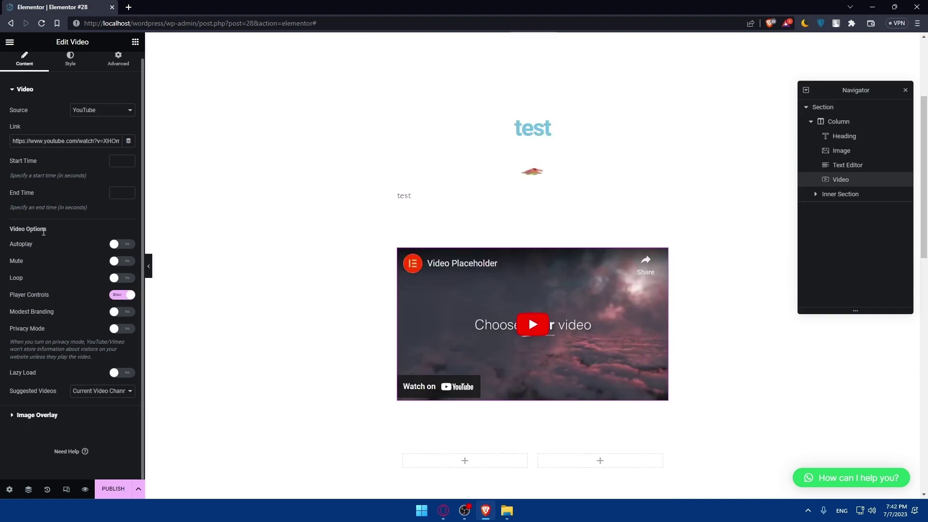
click(71, 62)
Try 1:1, 9:16 and 4:3 aspect ratios before settling the video on 3:2
click(86, 118)
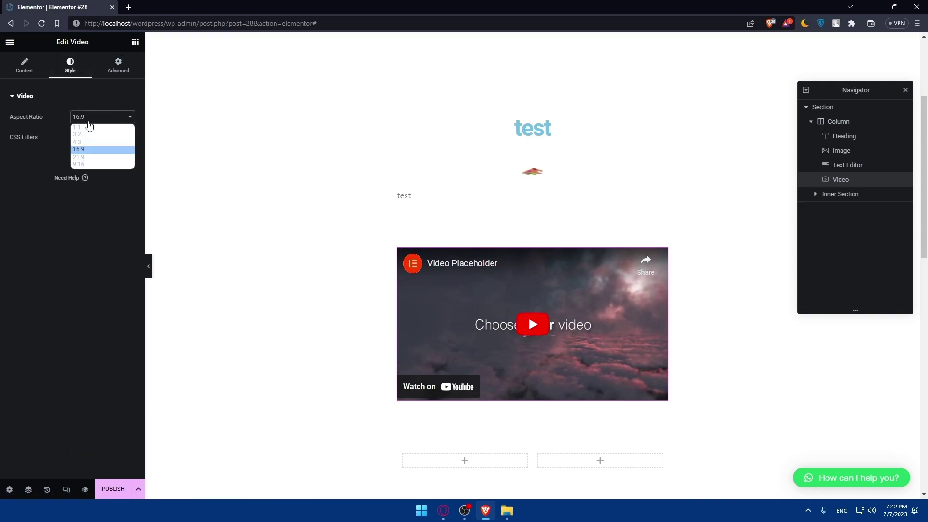
click(88, 126)
click(90, 117)
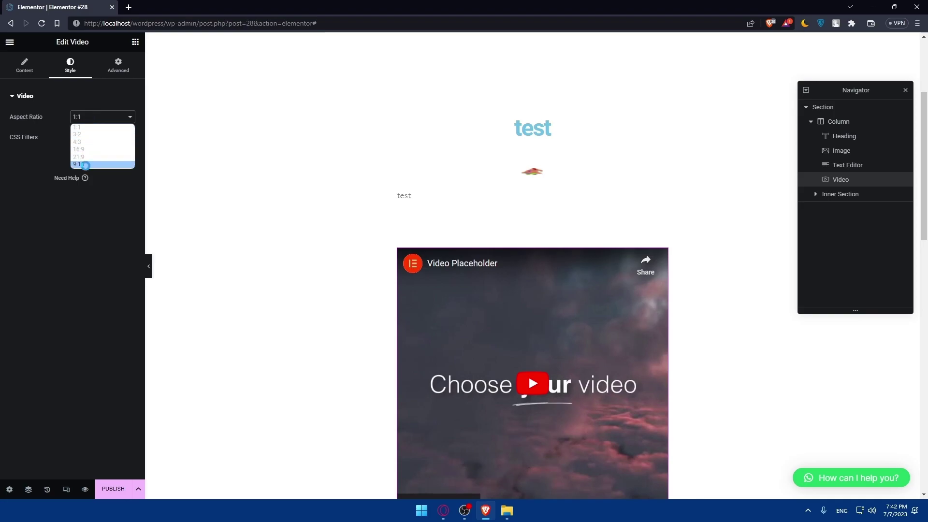
click(87, 164)
scroll(529, 237, down, 5)
scroll(528, 238, up, 3)
click(97, 118)
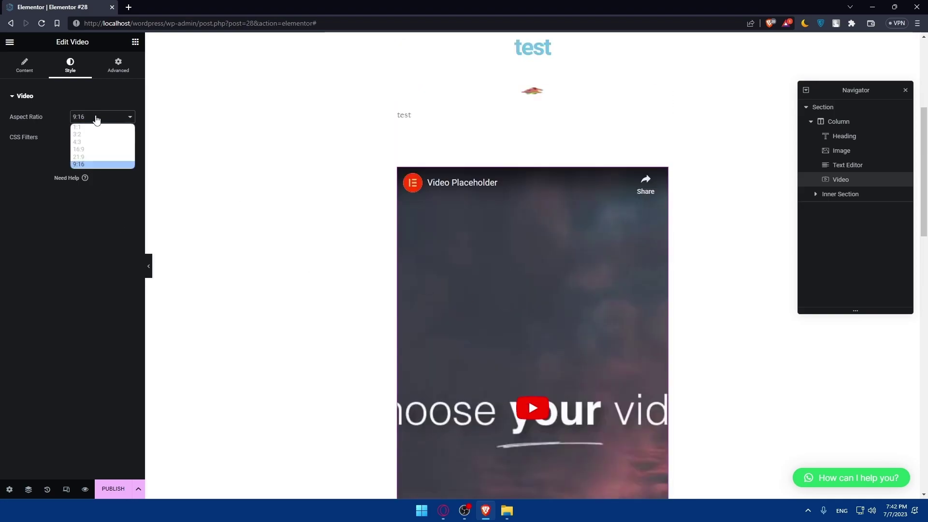
click(83, 142)
click(96, 116)
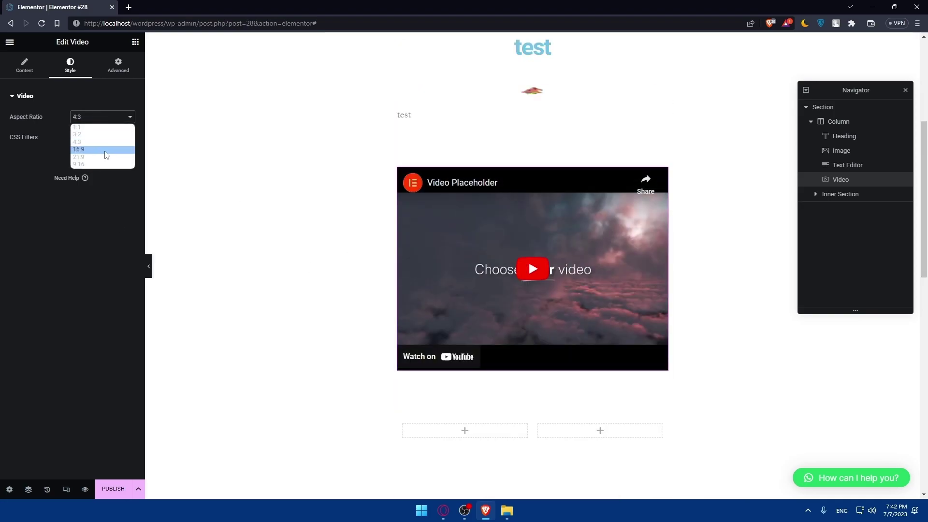
click(99, 133)
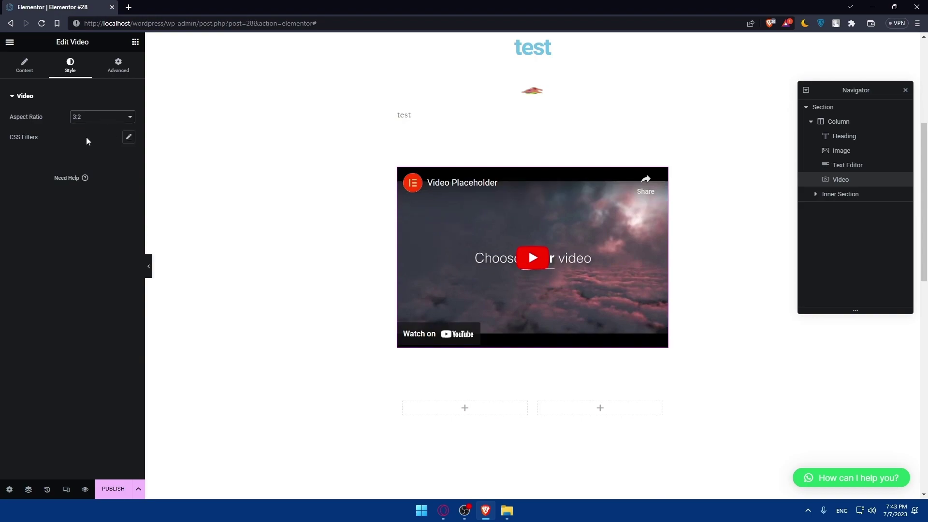
click(118, 65)
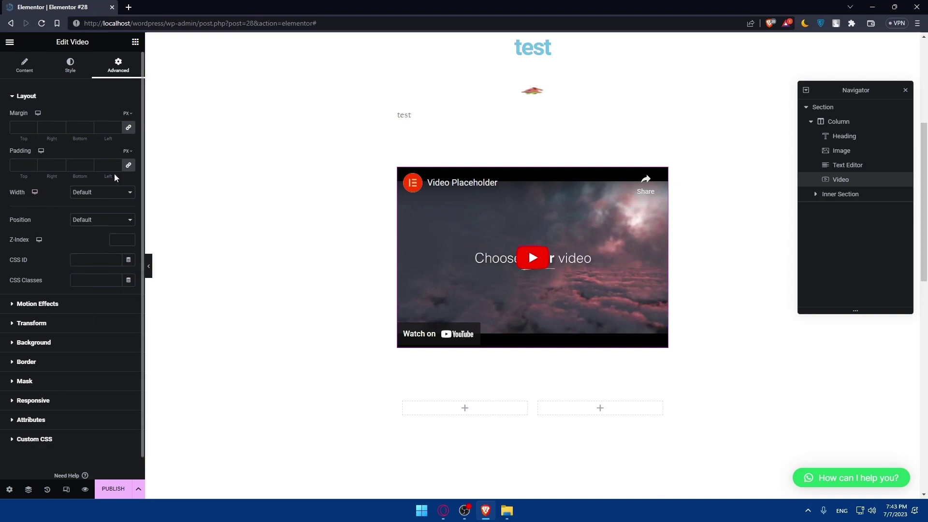
click(135, 42)
Add a Button widget above the video and change its text to 'test'
drag(104, 246, 529, 157)
drag(106, 251, 508, 166)
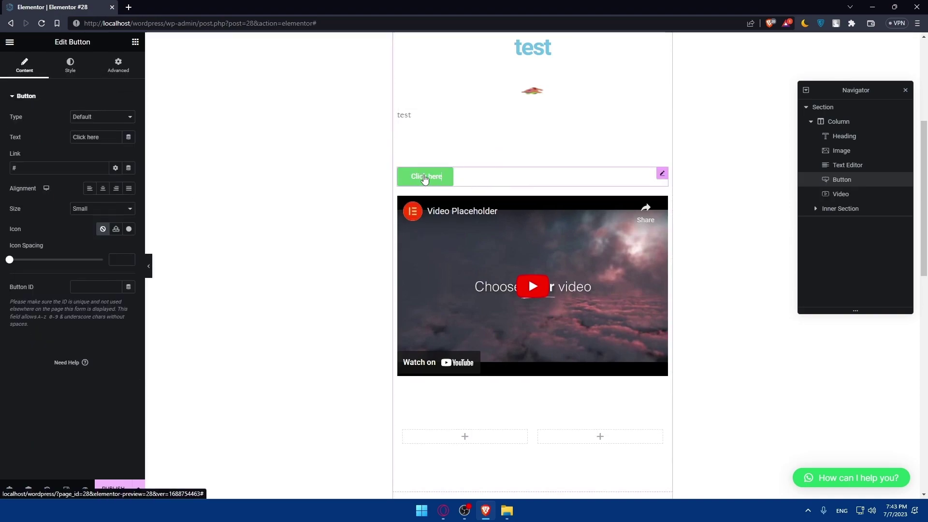
drag(101, 138, 72, 140)
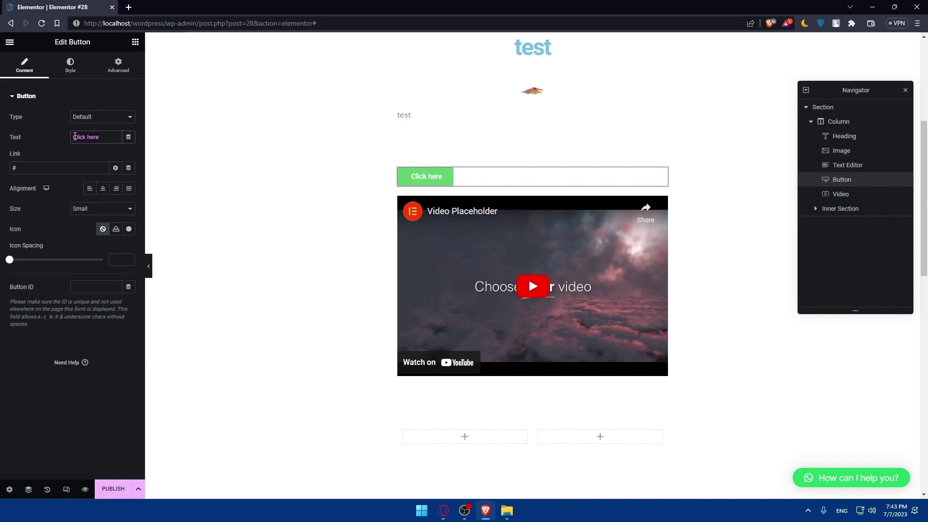
text(test)
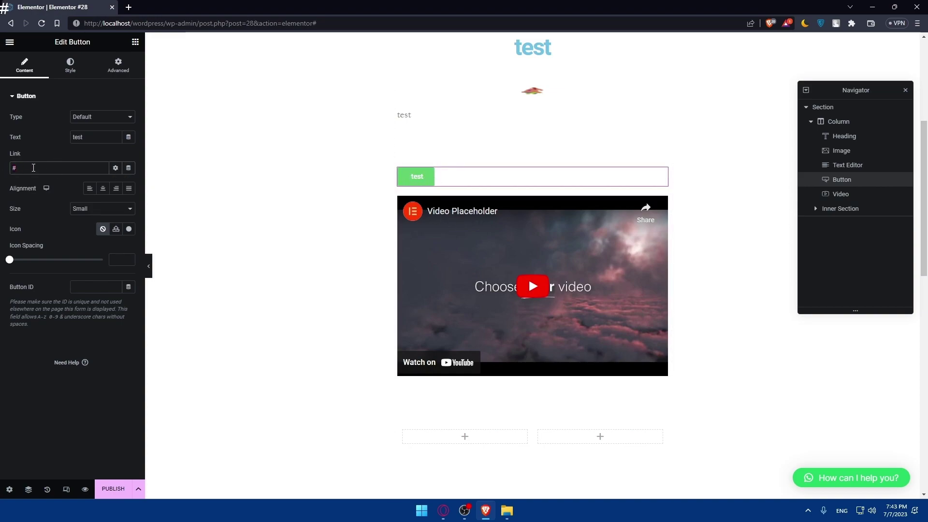
Make the button Justified, Success type, with icon spacing 19
click(103, 188)
click(90, 188)
click(116, 188)
click(129, 188)
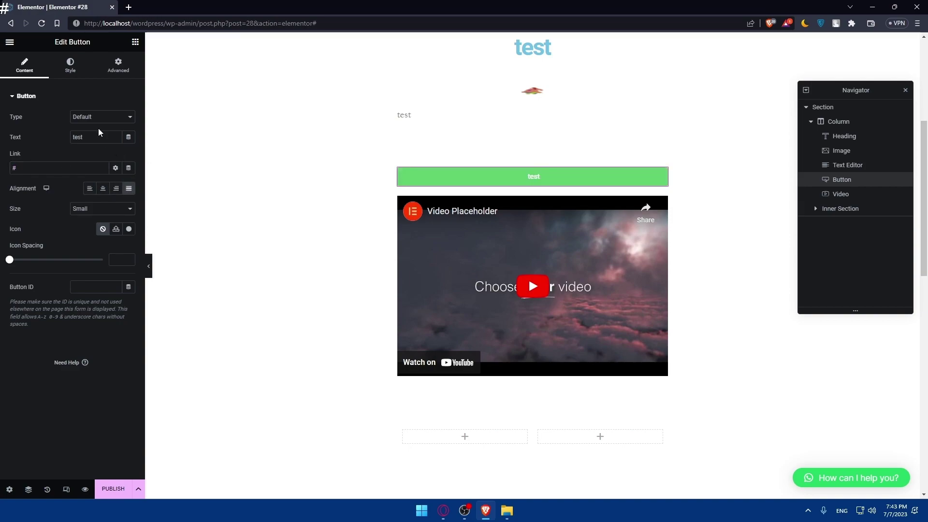
click(101, 116)
click(94, 141)
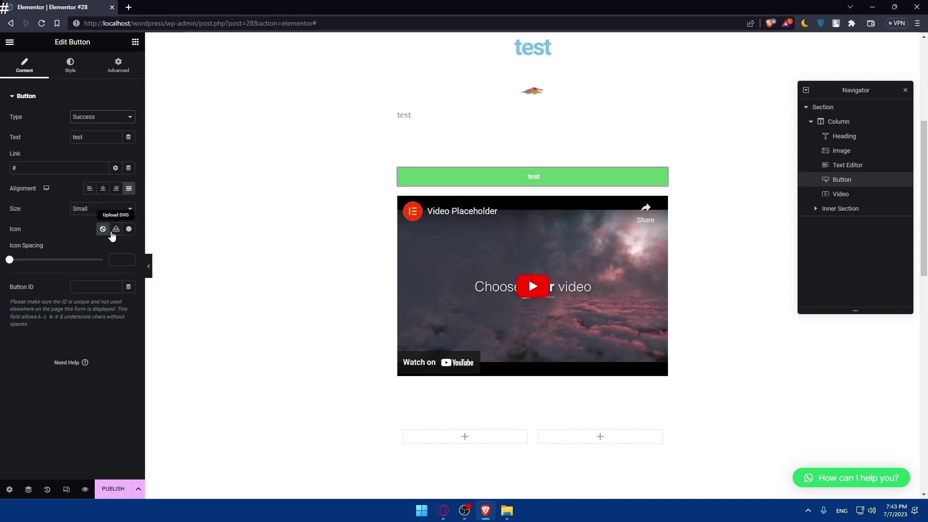
drag(20, 264, 42, 261)
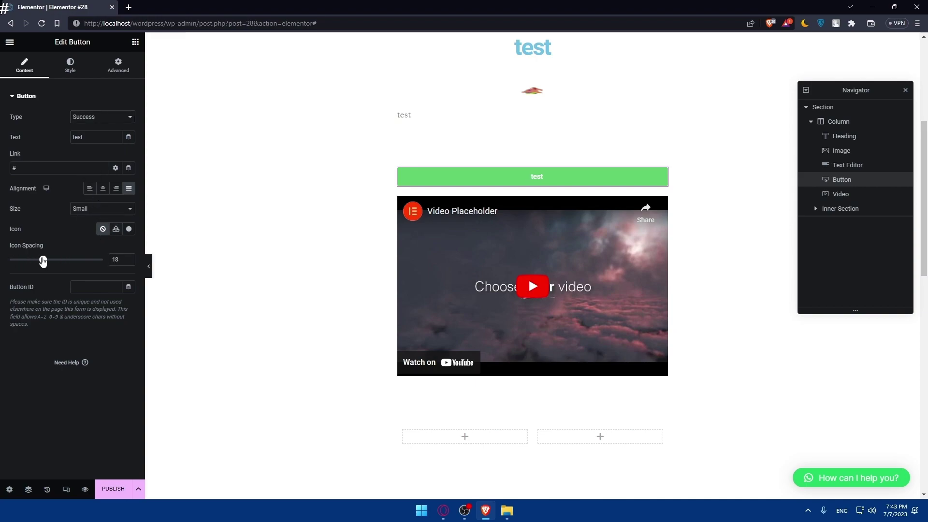
click(68, 67)
click(135, 41)
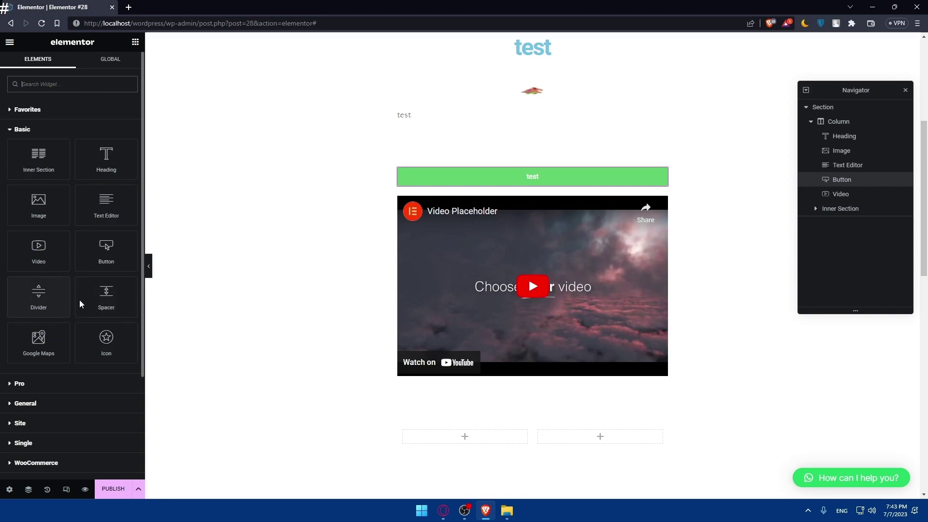
Drop a Google Maps widget of the London Eye between the button and the video
text(-)
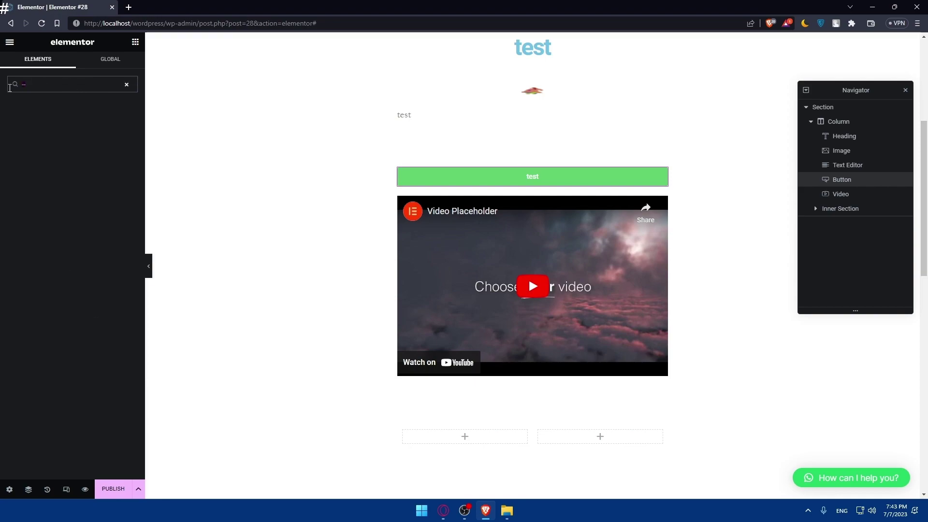
key(BackSpace)
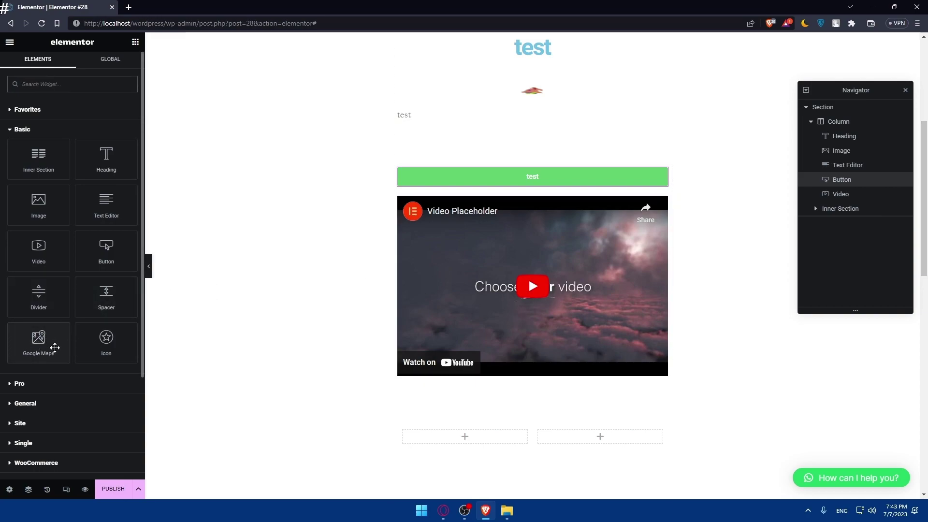
drag(41, 341, 512, 222)
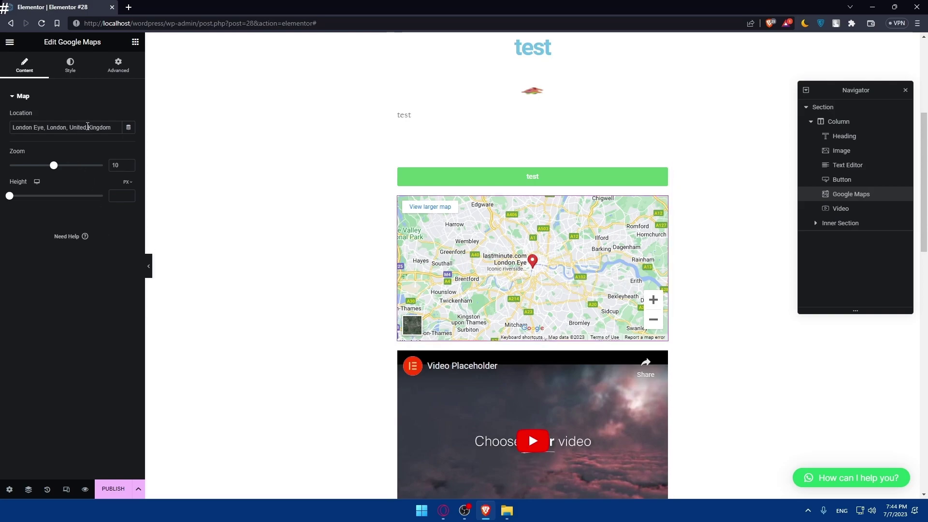
click(136, 41)
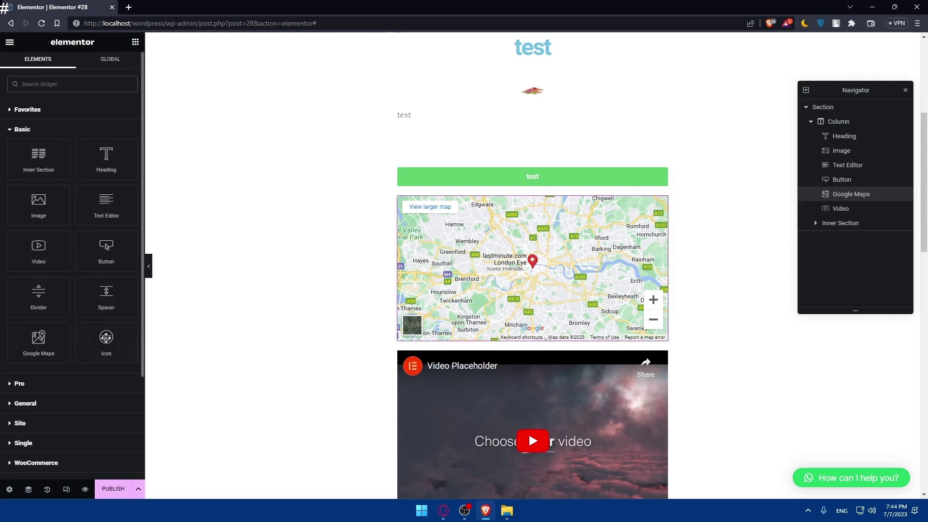
Add a star Icon widget between the button and the map
drag(108, 347, 515, 193)
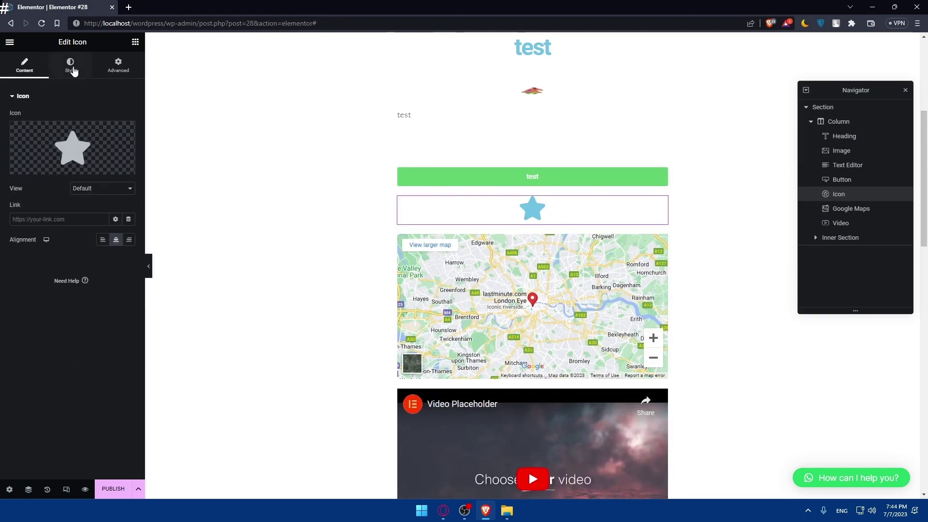
click(51, 72)
click(118, 67)
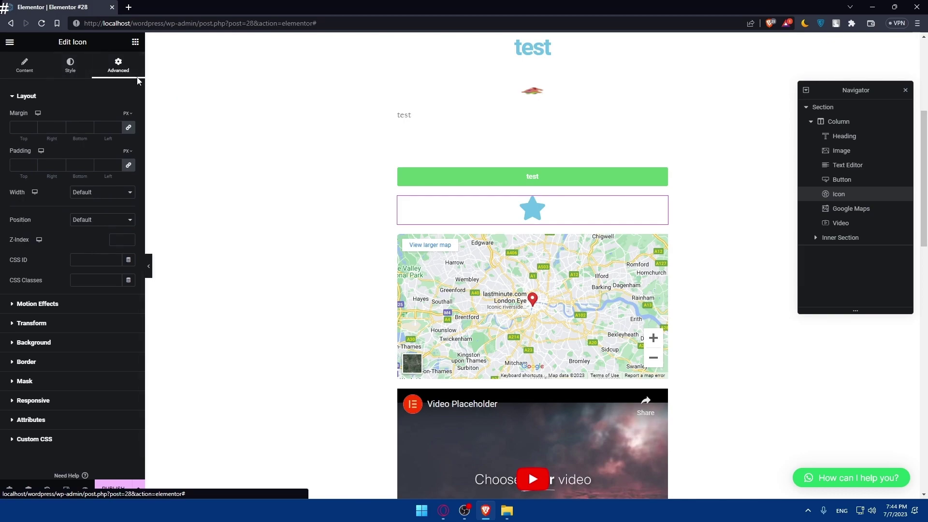
Delete the whole section with all its widgets, leaving the page empty
click(135, 43)
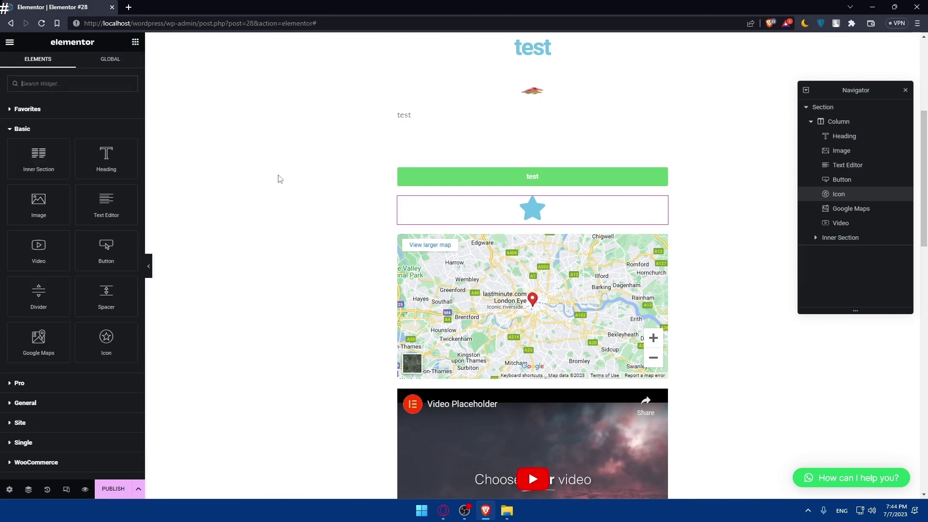
click(817, 107)
key(Delete)
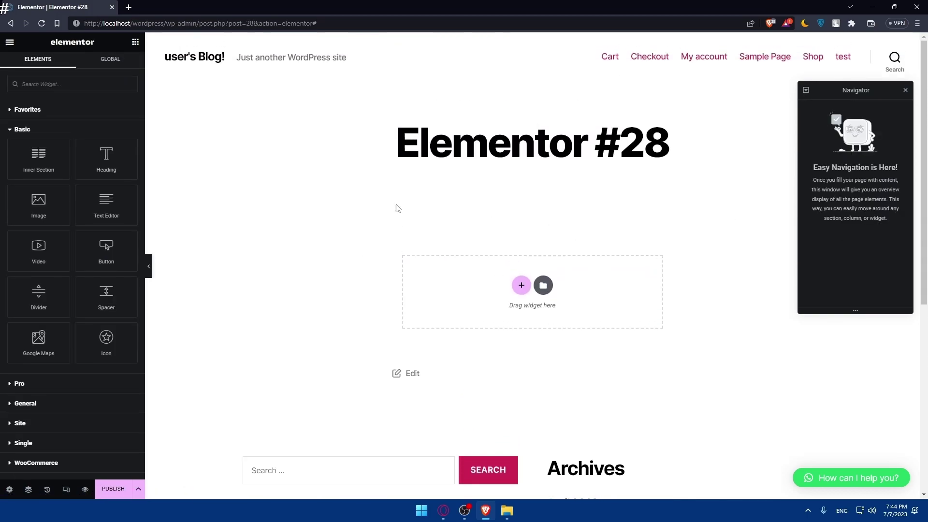